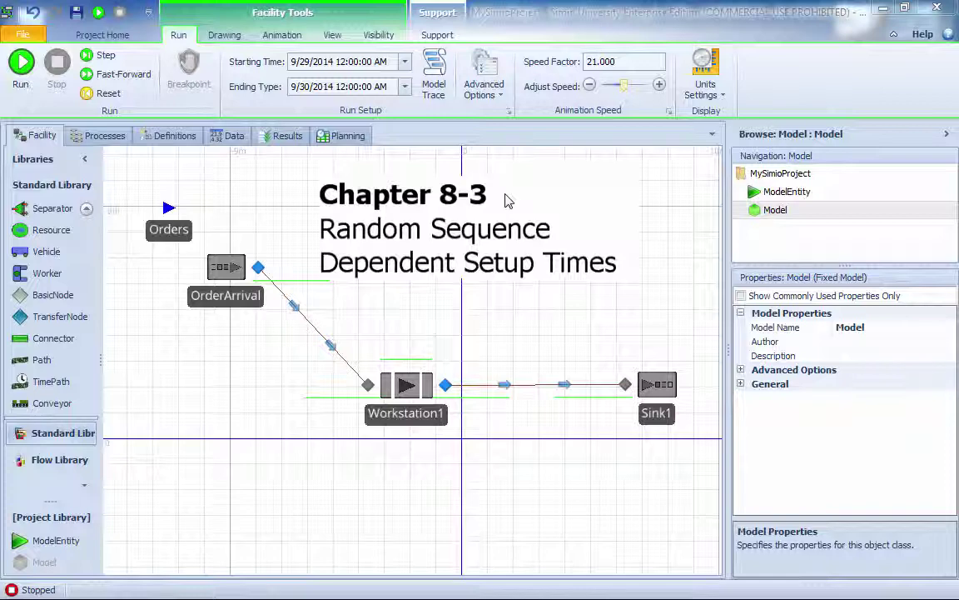
Add a String property column to the TypeSymbol data table.
left_click(235, 137)
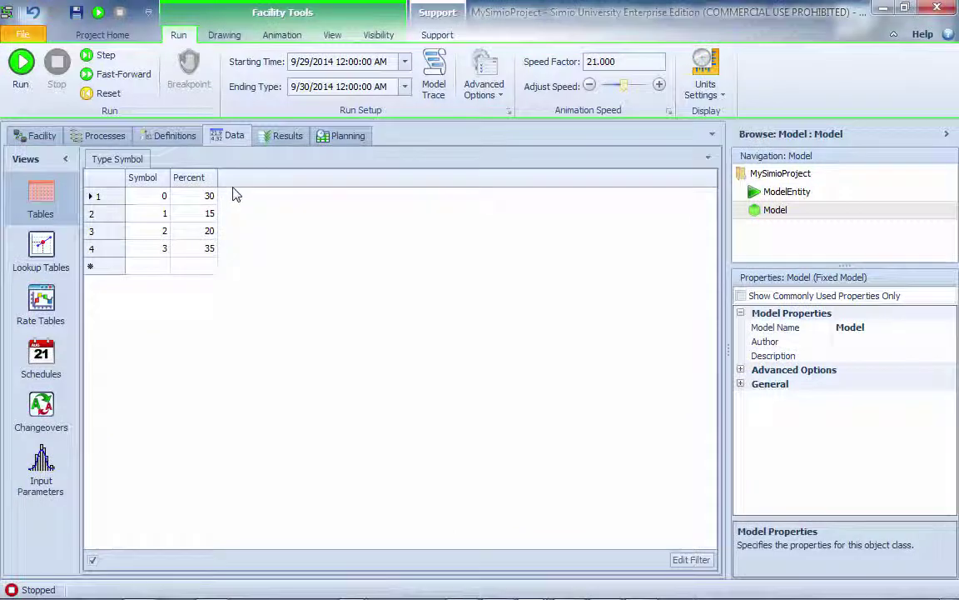
left_click(233, 194)
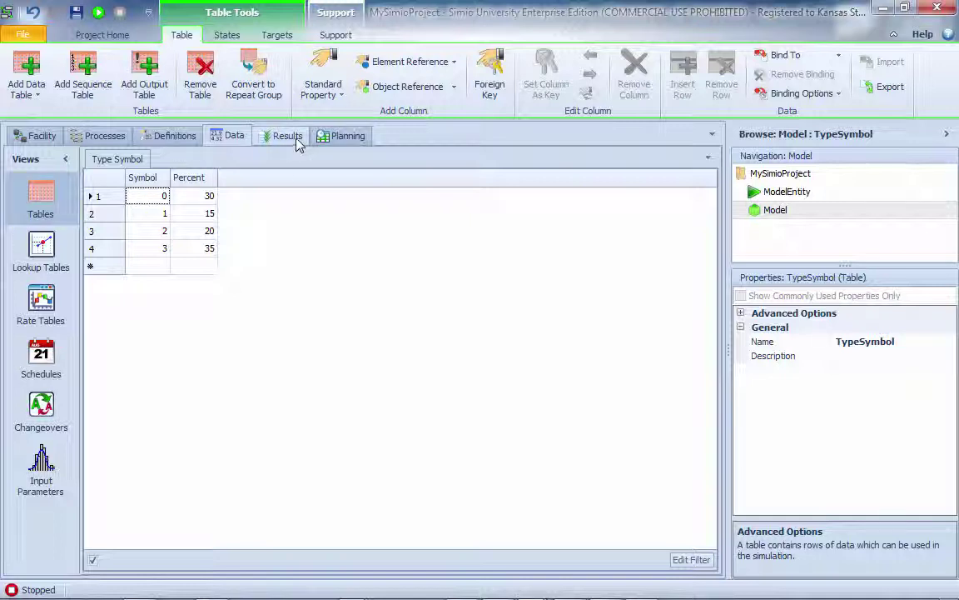
left_click(320, 96)
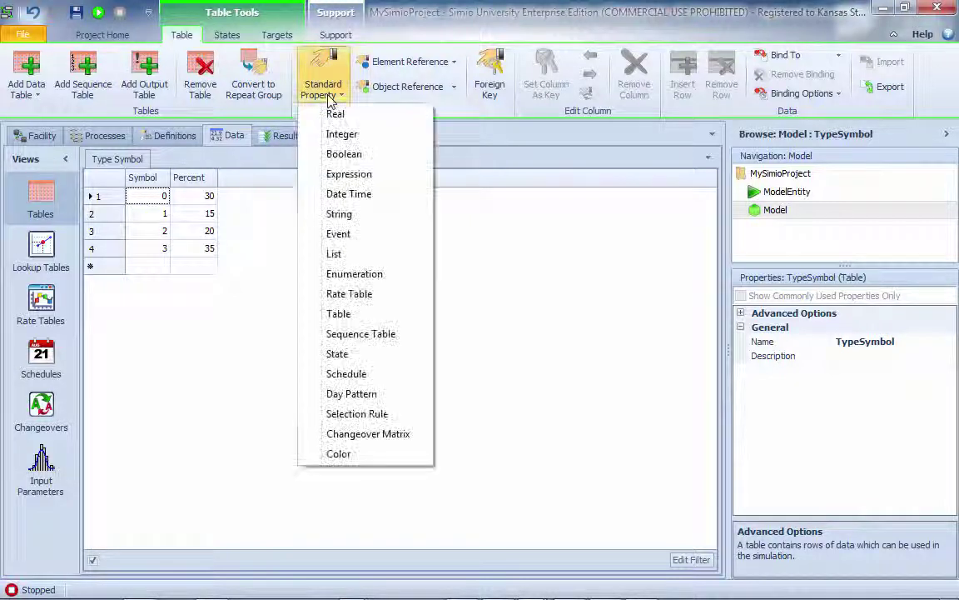
left_click(342, 219)
Fill the new string column's four rows with Green, Yellow, Red and Blue.
left_click(275, 200)
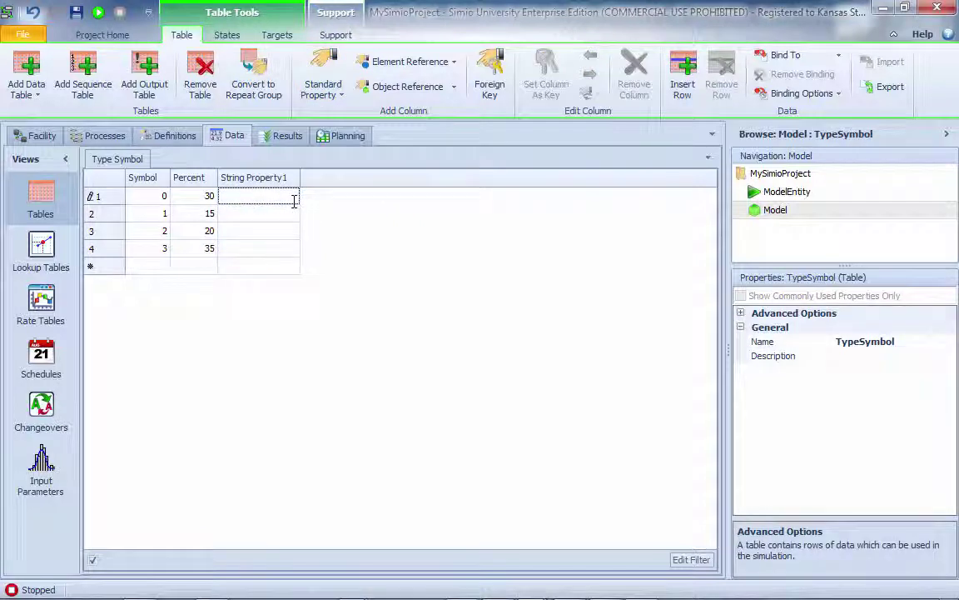
type("Green")
left_click(284, 213)
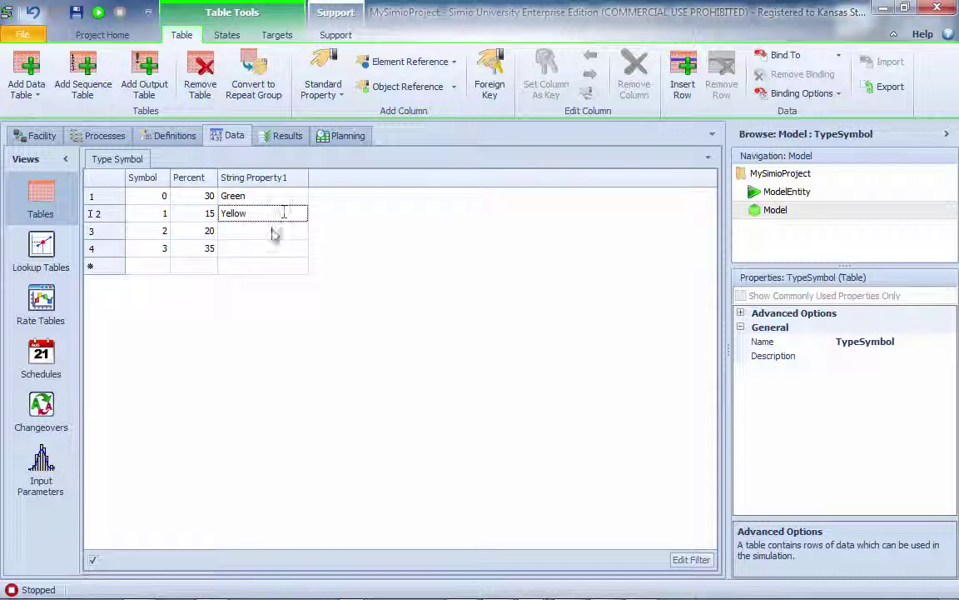
left_click(272, 233)
type("Red")
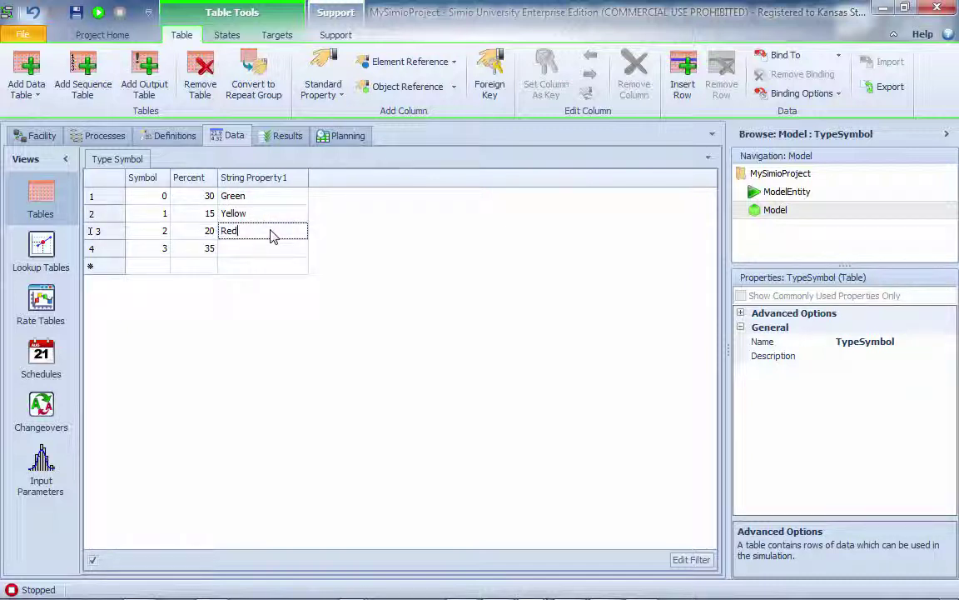
left_click(247, 250)
type("Blue")
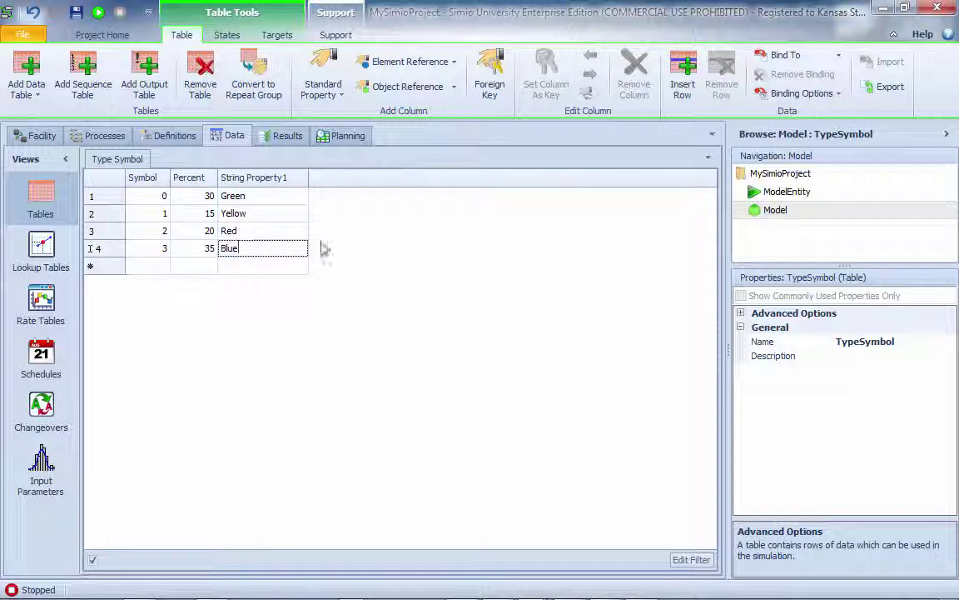
left_click(287, 230)
Rename the string column in the TypeSymbol table as Color.
left_click(261, 177)
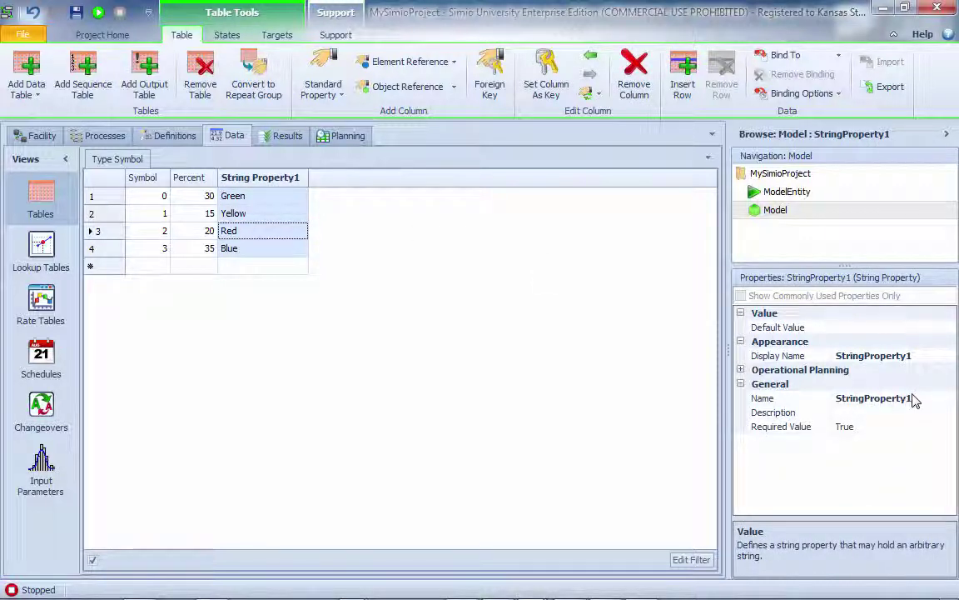
left_click(914, 401)
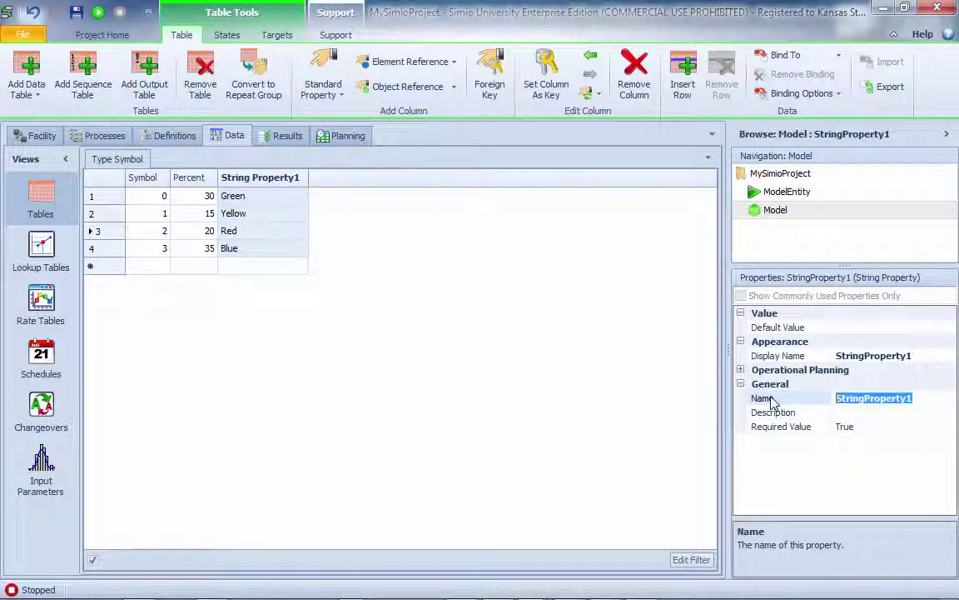
type("Col")
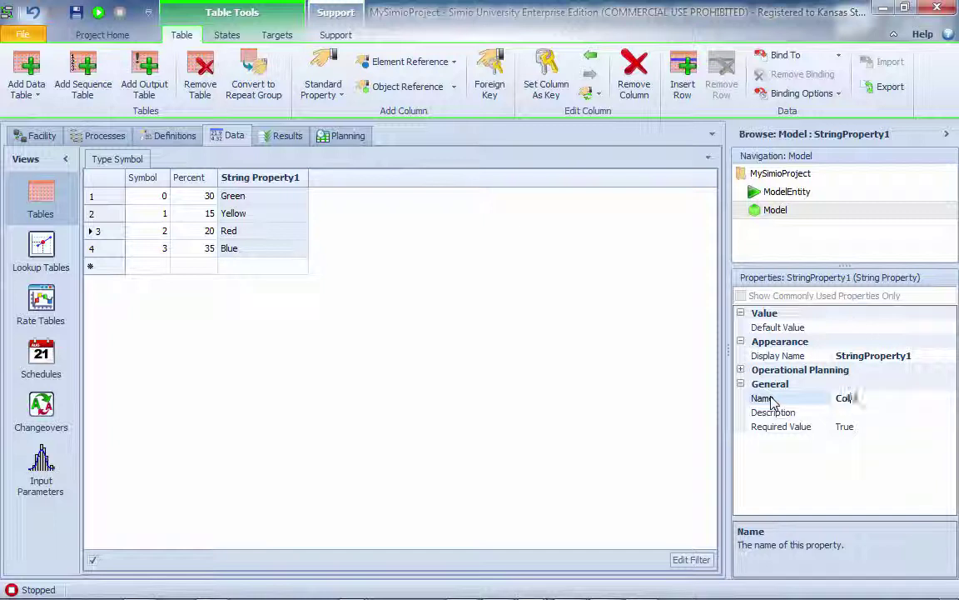
type("or")
key("Return")
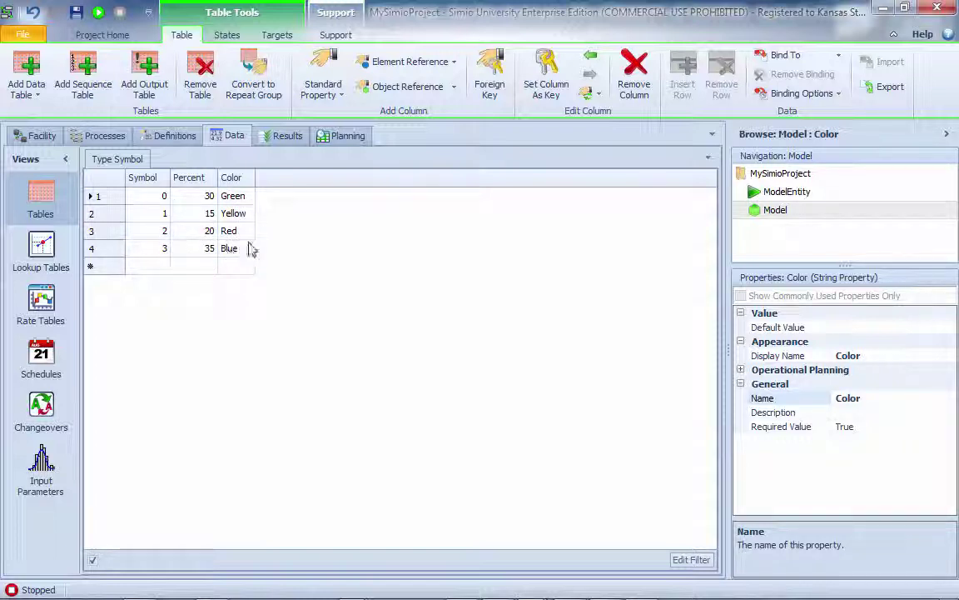
left_click(240, 198)
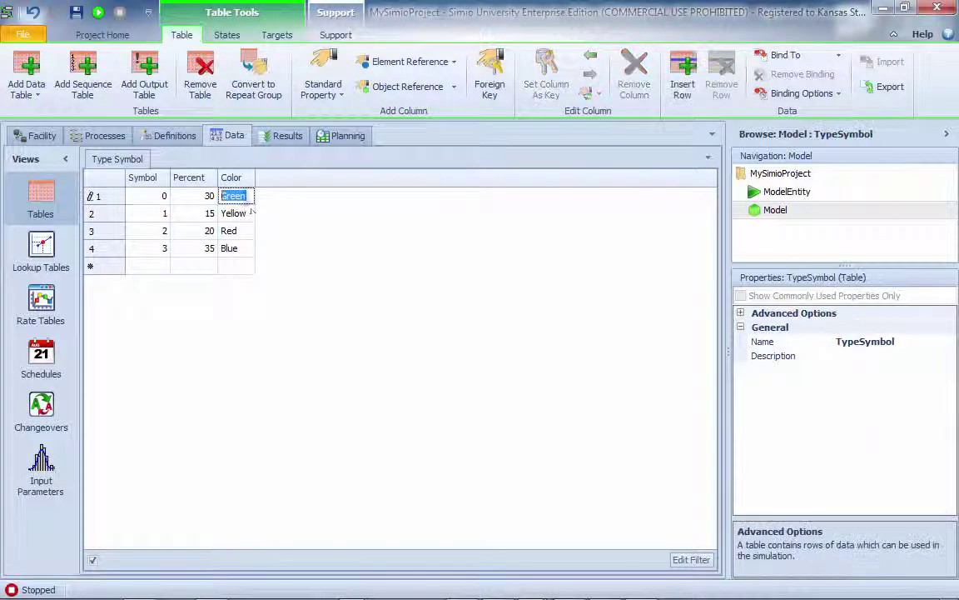
left_click(246, 253)
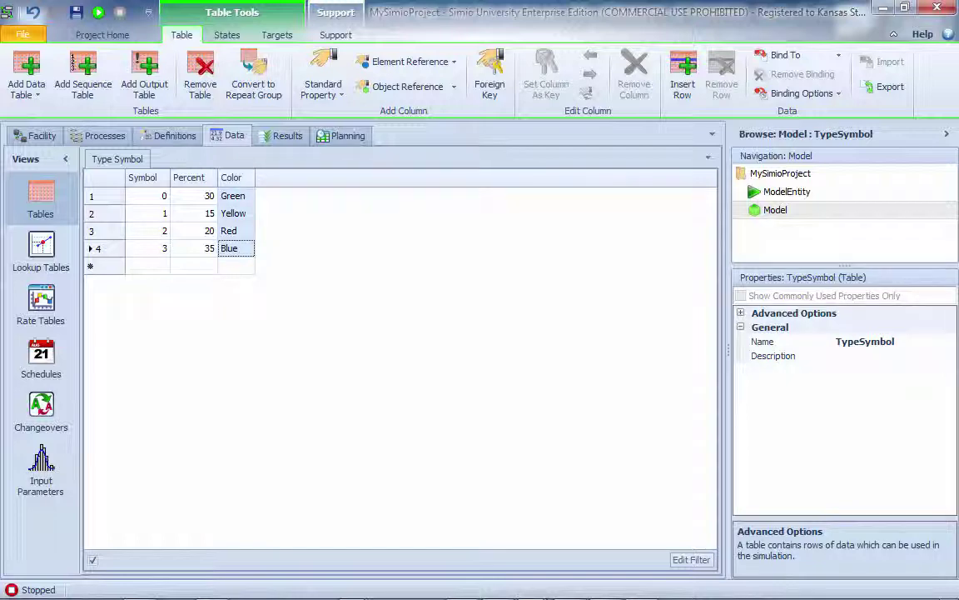
Add a new data table and name it TblChangeOver.
left_click(27, 83)
left_click(27, 66)
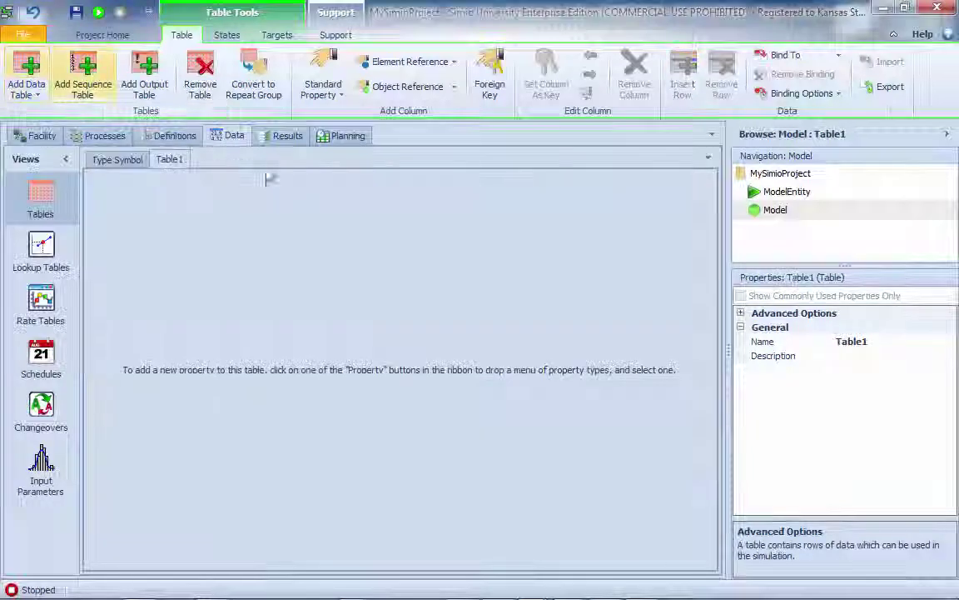
left_click(895, 341)
left_click_drag(894, 341, 803, 342)
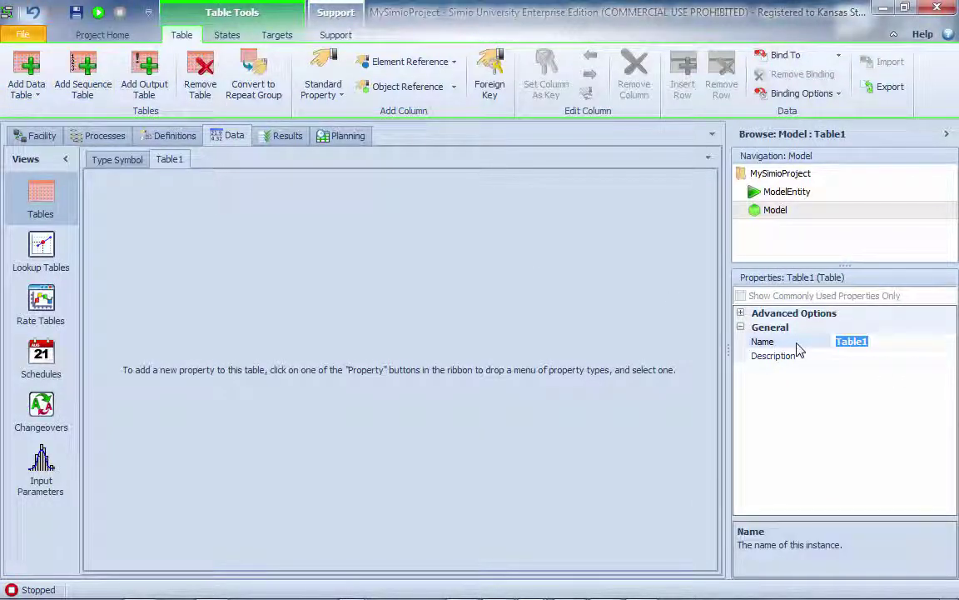
type("T")
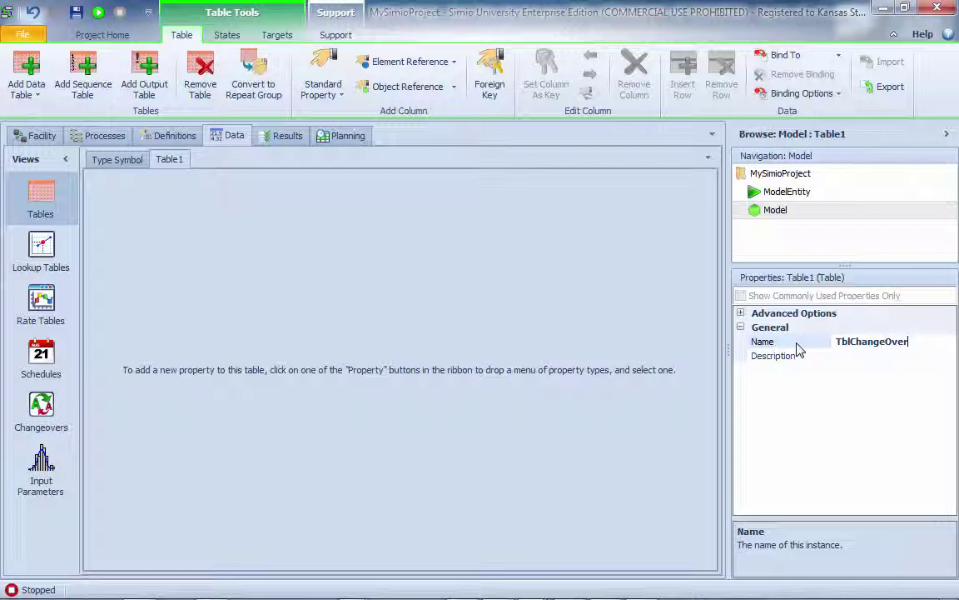
key("Return")
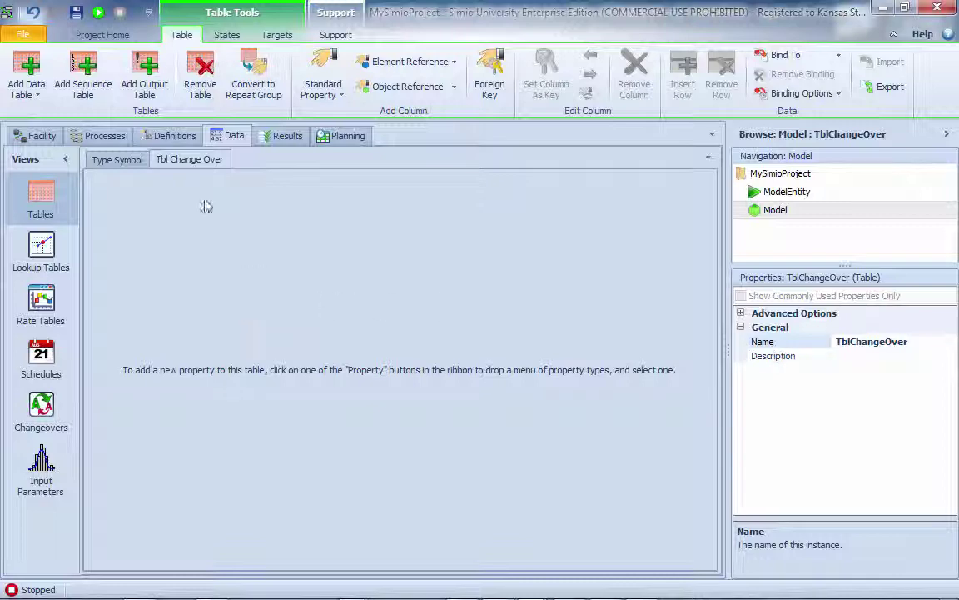
Set the TypeSymbol table's Color column as the key and widen it to show its full heading.
left_click(123, 159)
left_click(237, 179)
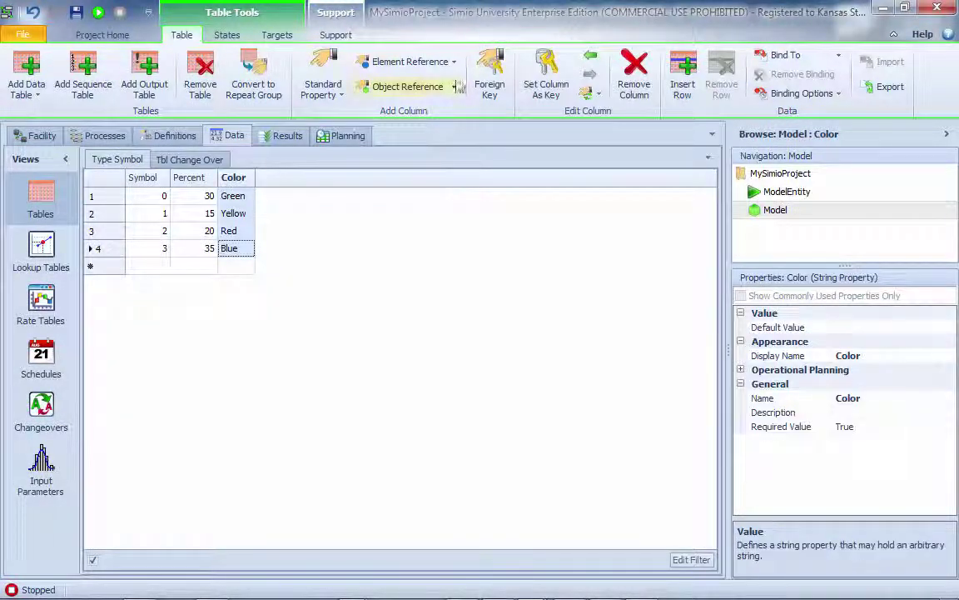
left_click(546, 76)
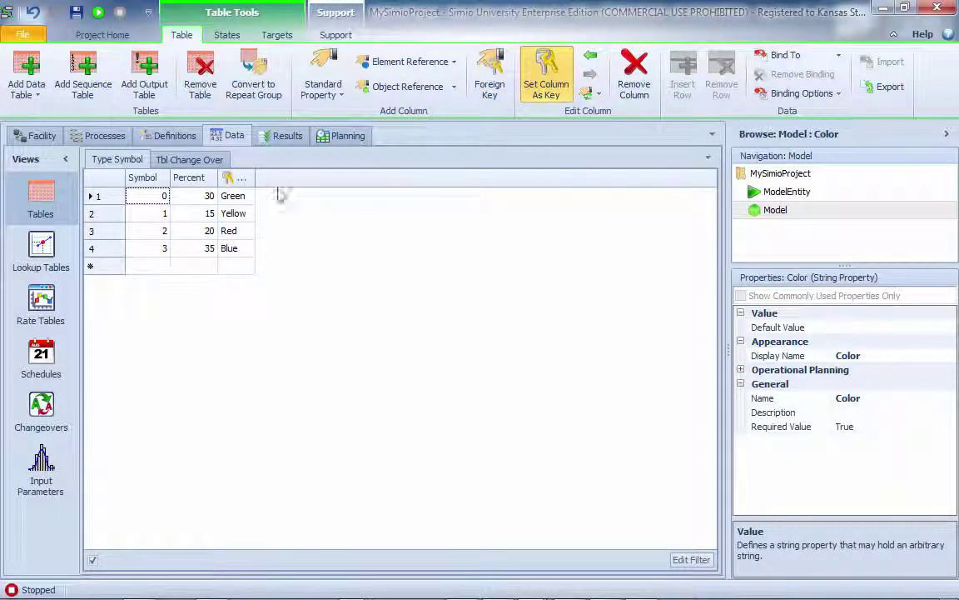
left_click_drag(257, 178, 281, 178)
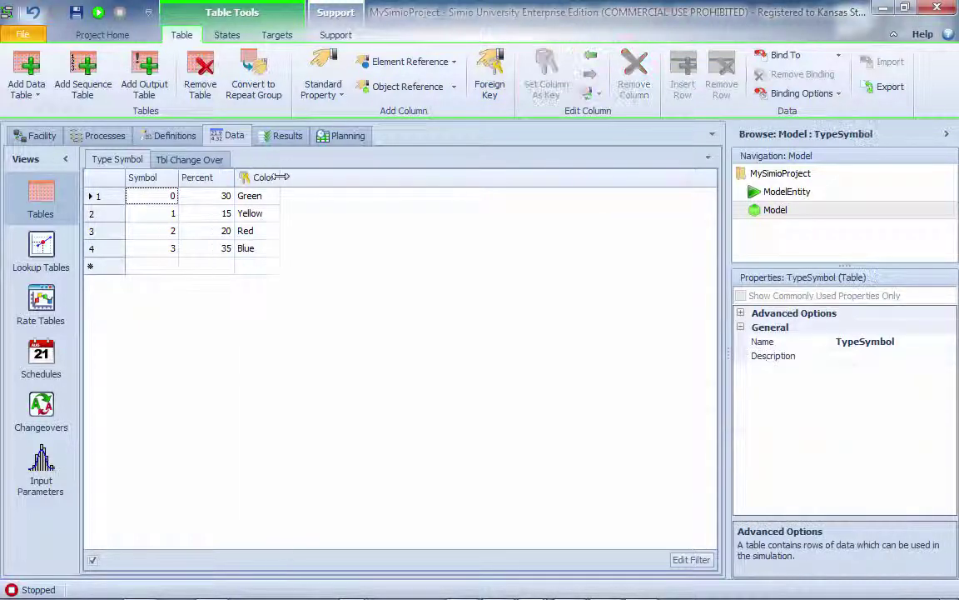
Add a foreign key column named ToColor to the TblChangeOver table.
left_click(215, 160)
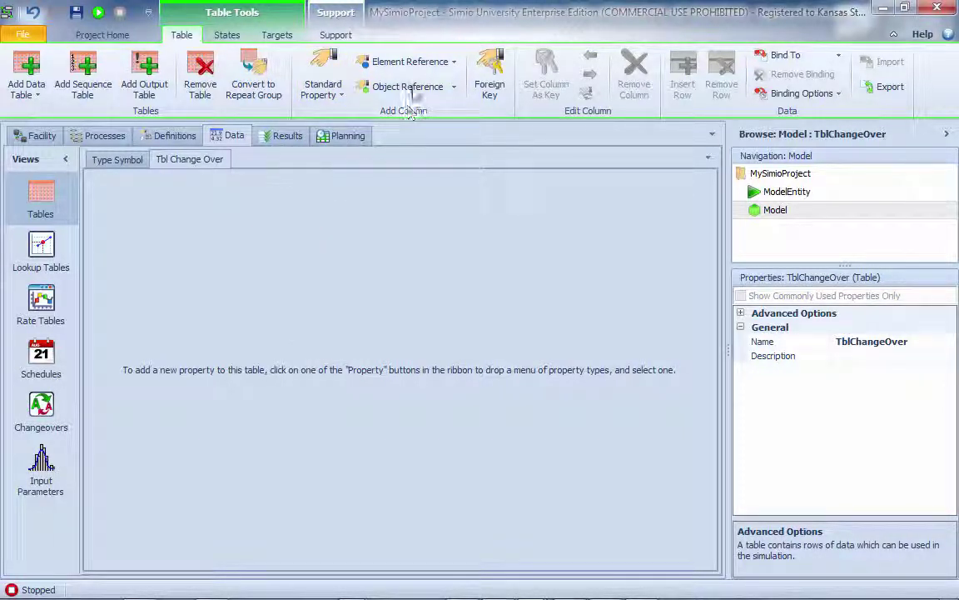
left_click(490, 74)
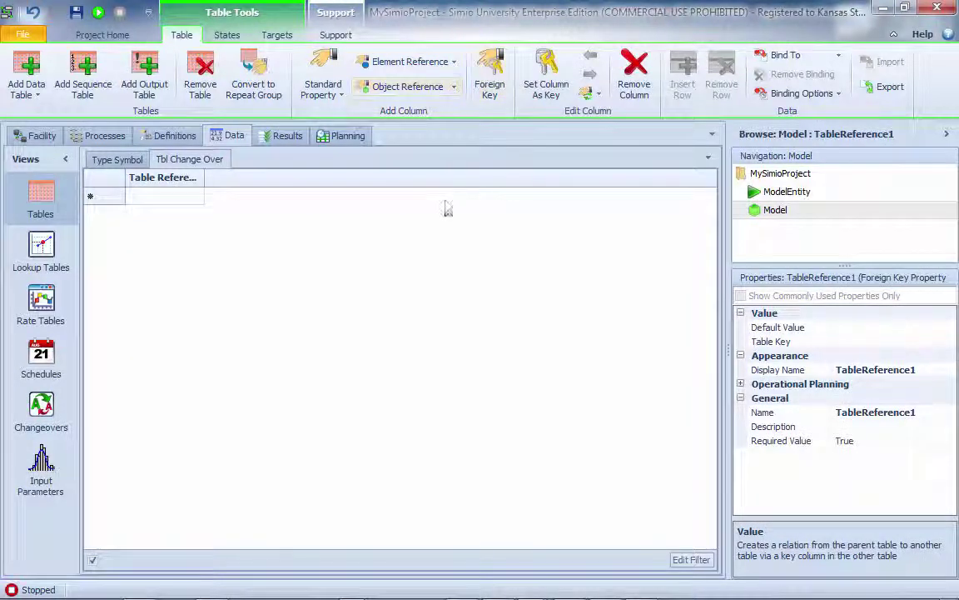
left_click(916, 413)
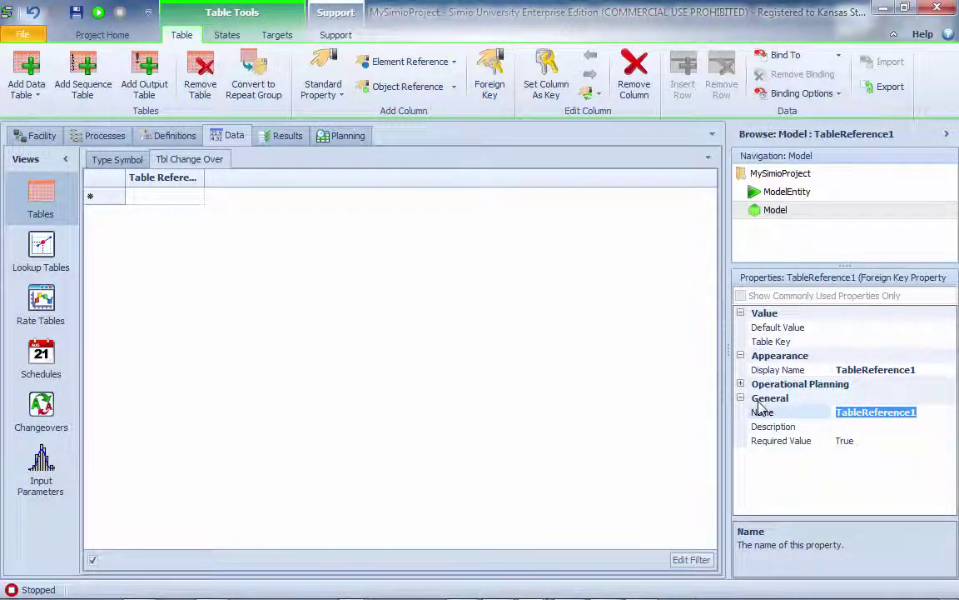
type("To")
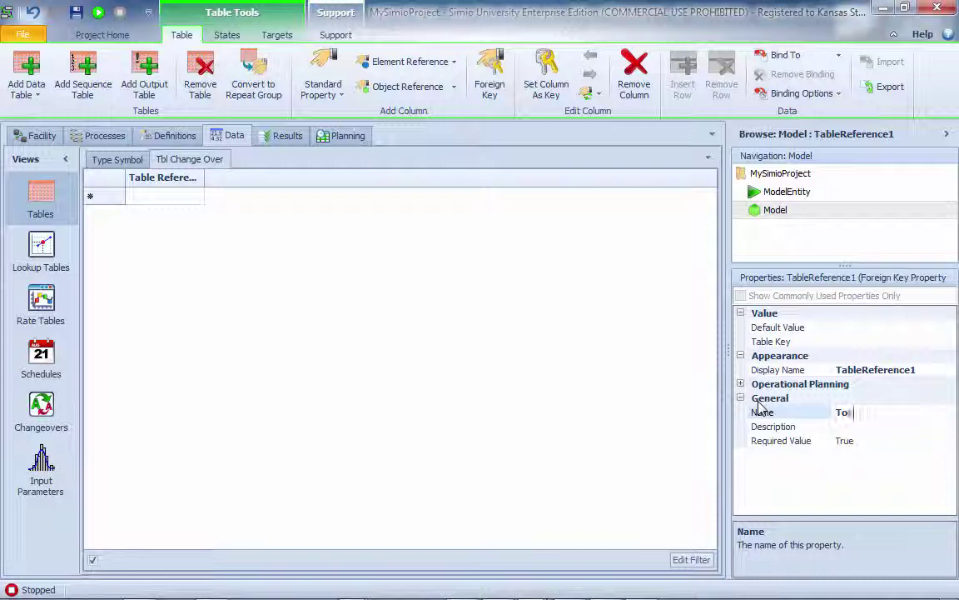
type("Color")
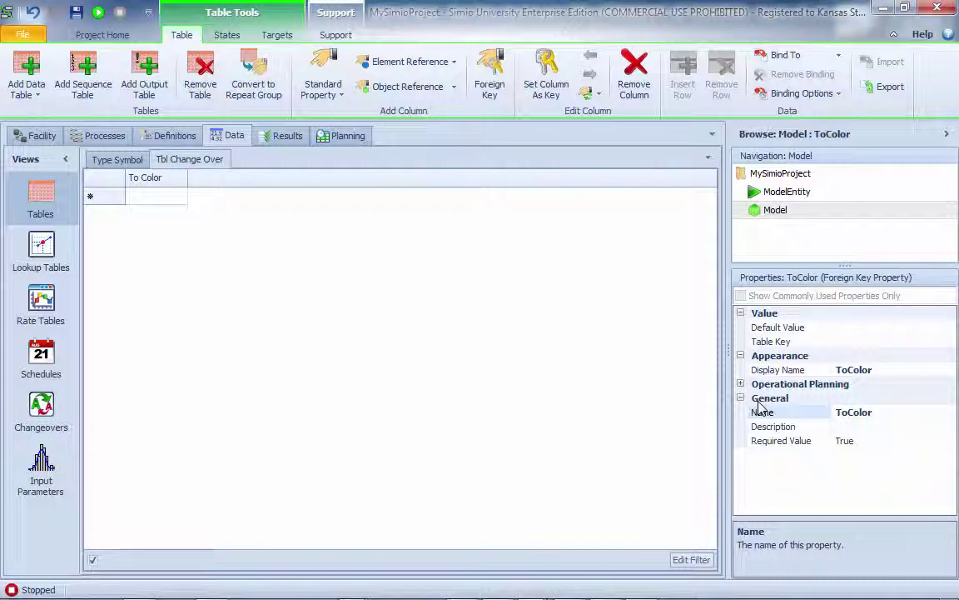
left_click(490, 77)
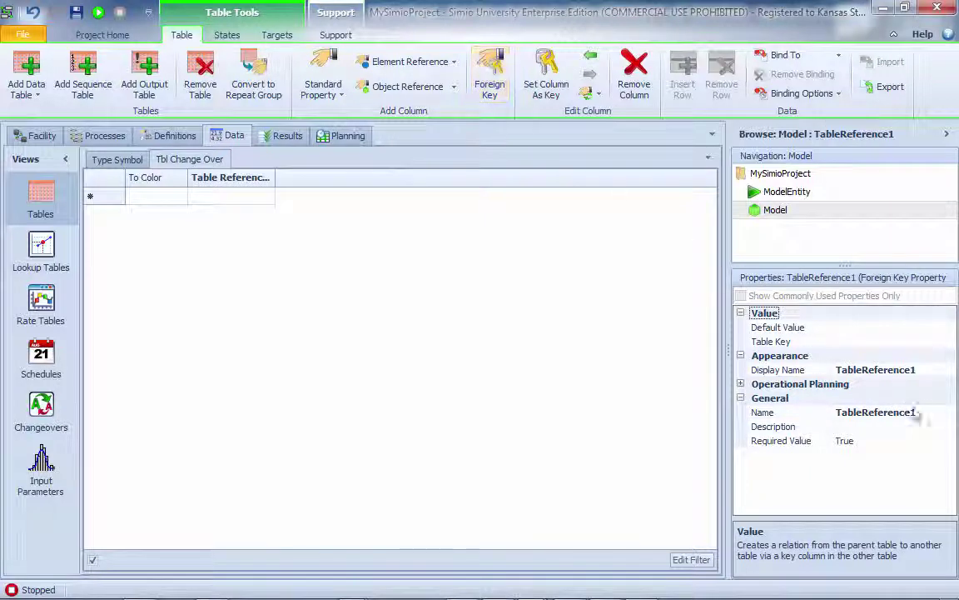
left_click(801, 414)
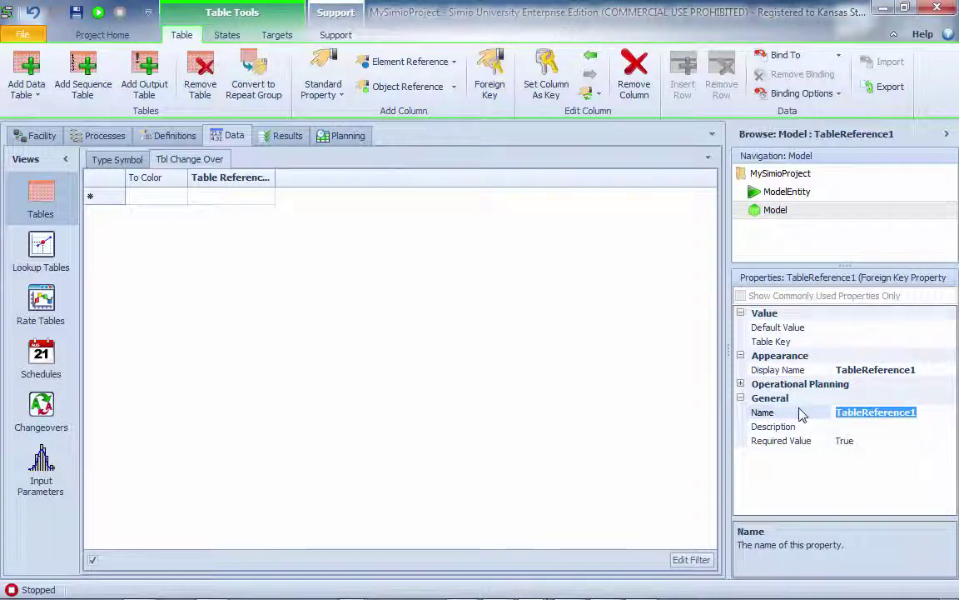
left_click(514, 284)
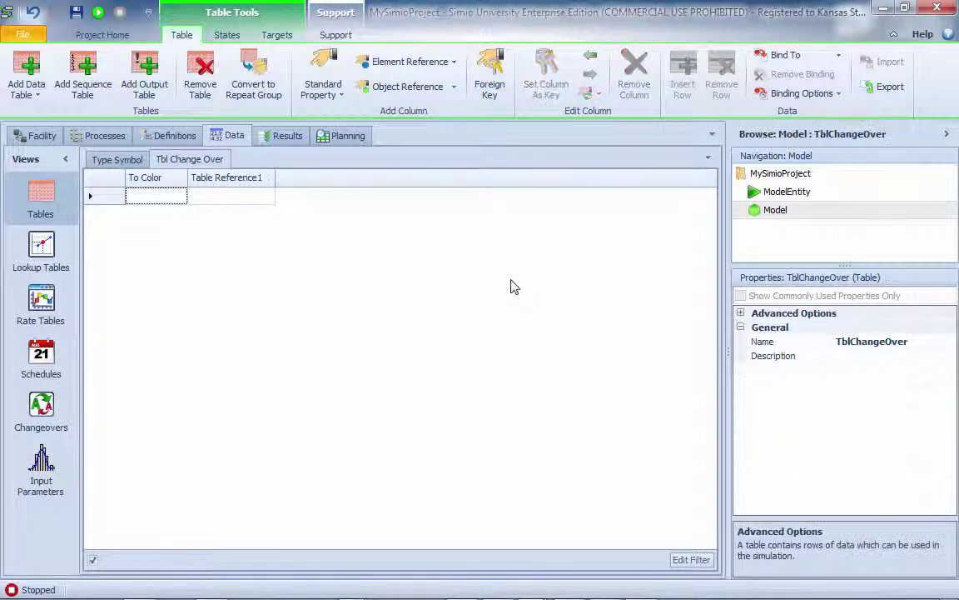
left_click(235, 182)
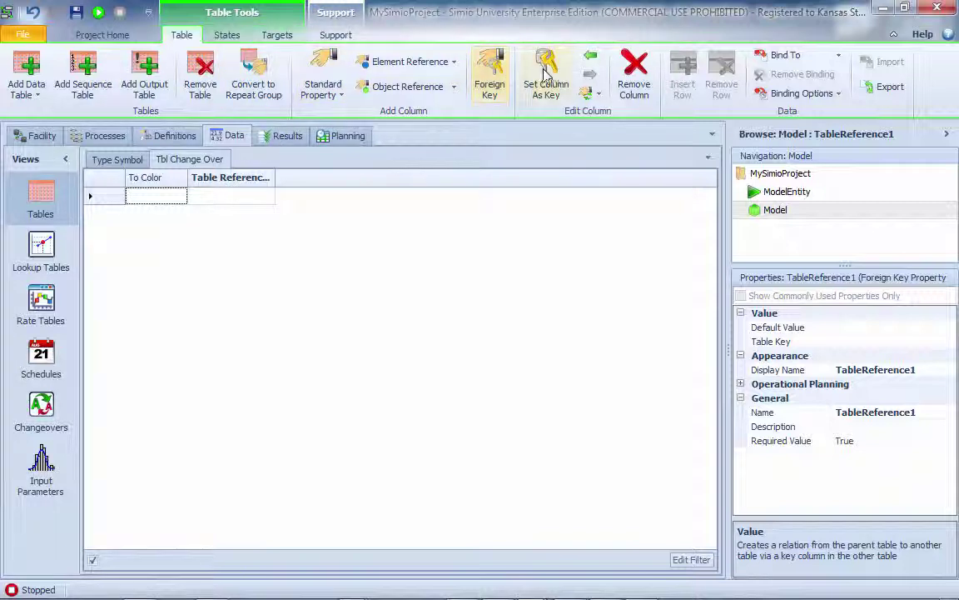
left_click(625, 82)
Set the ToColor column's table key to TypeSymbol.Color and open its list of default value choices.
left_click(156, 199)
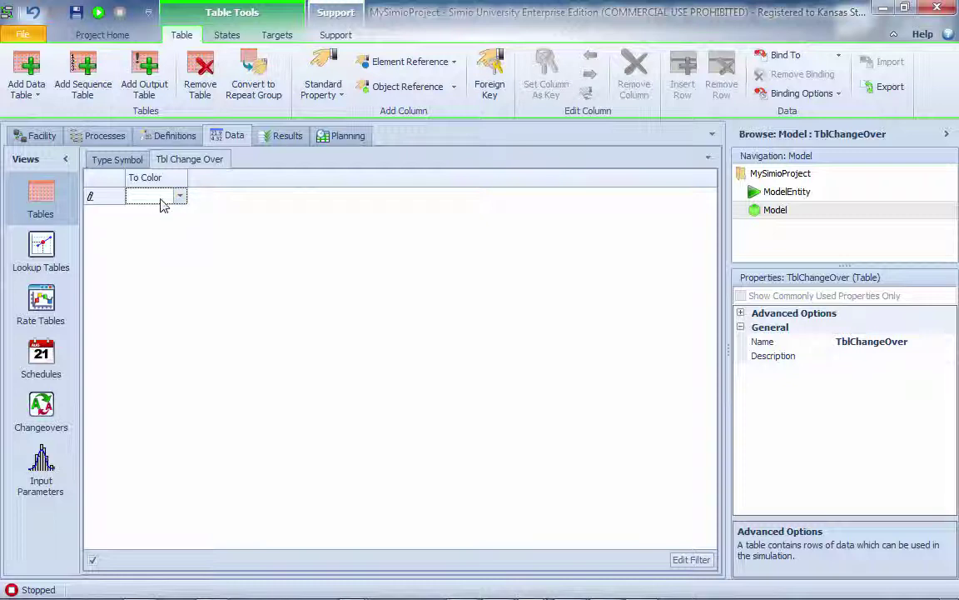
left_click(741, 314)
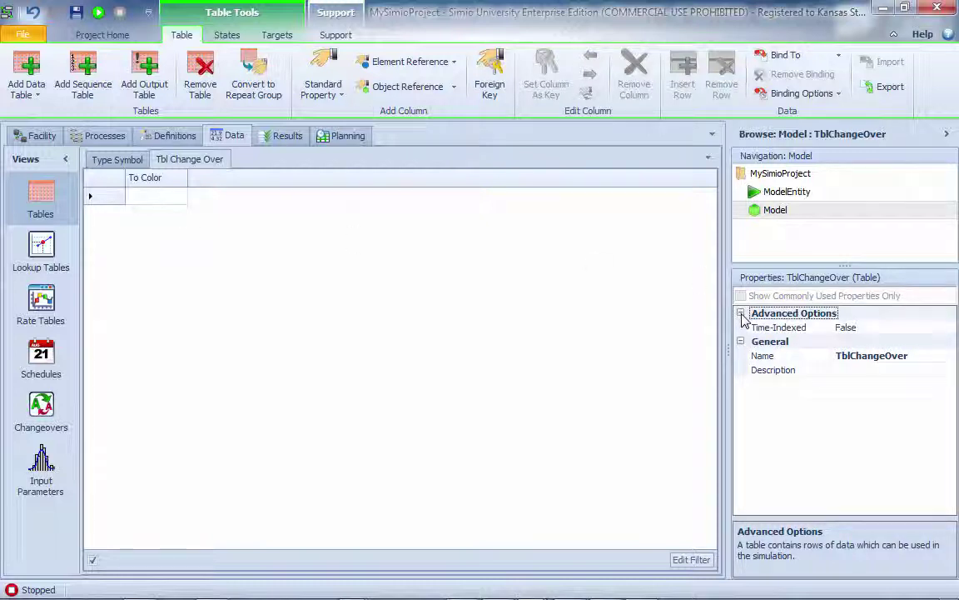
left_click(151, 177)
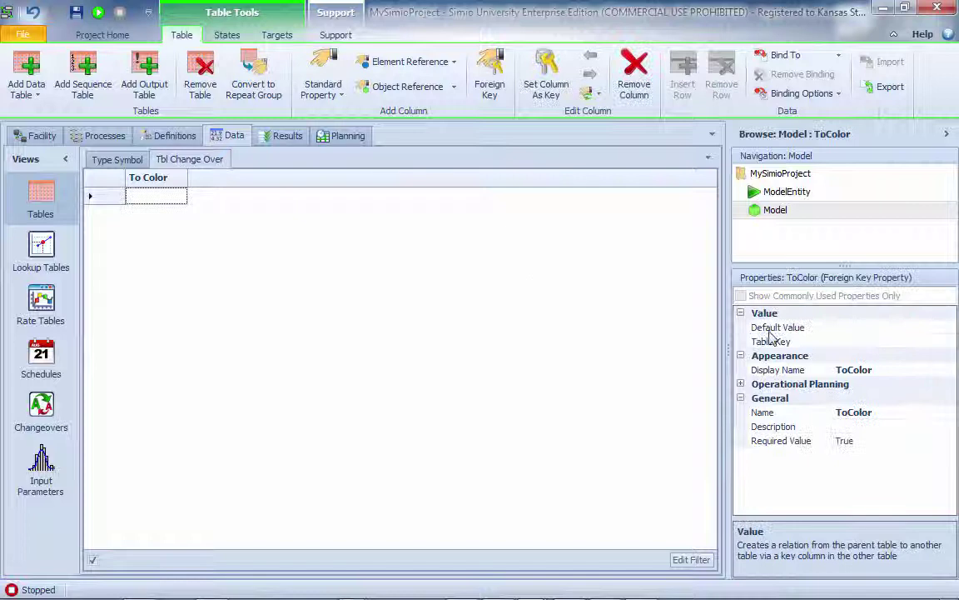
left_click(862, 330)
left_click(949, 341)
left_click(949, 341)
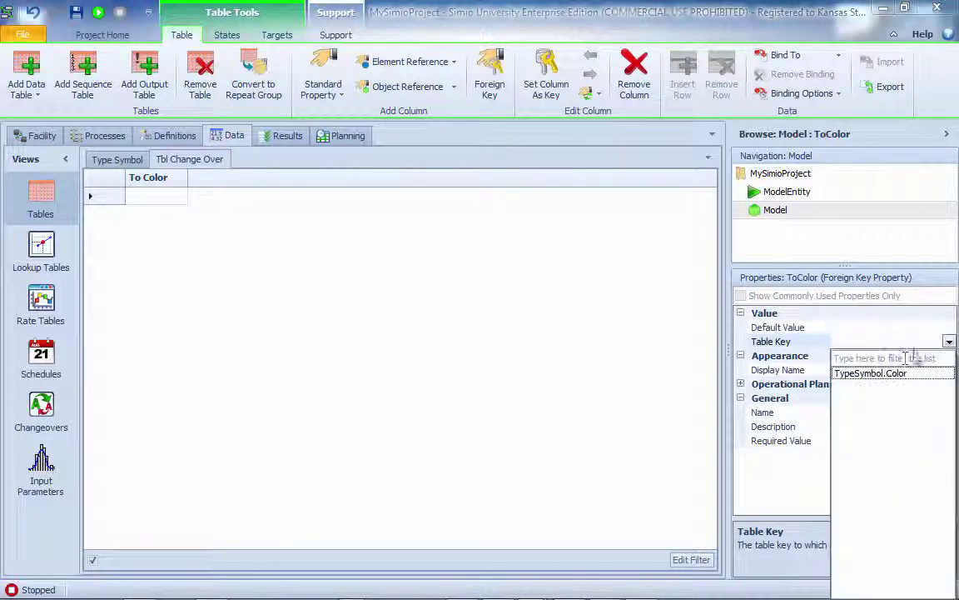
left_click(893, 374)
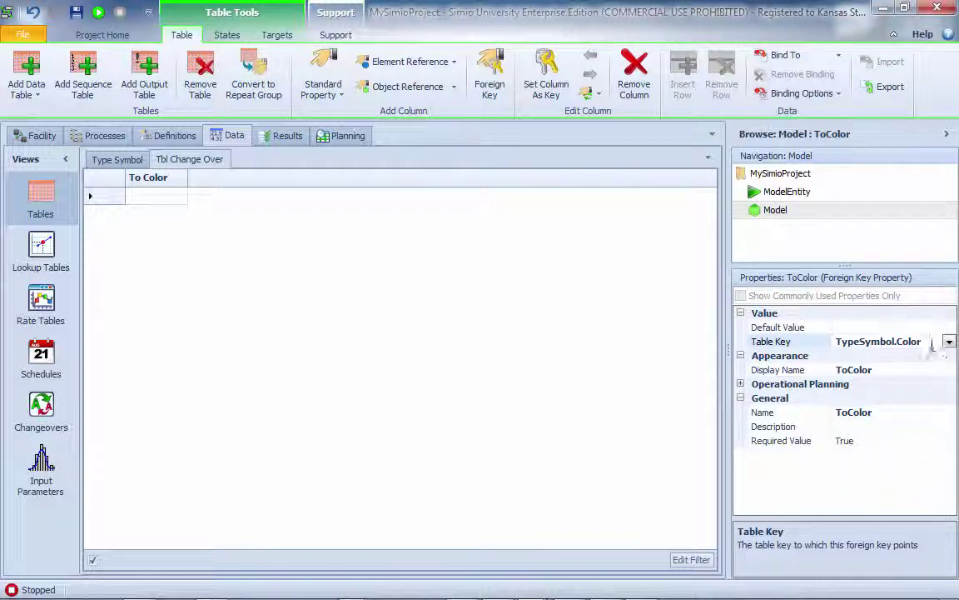
left_click(885, 330)
left_click(949, 328)
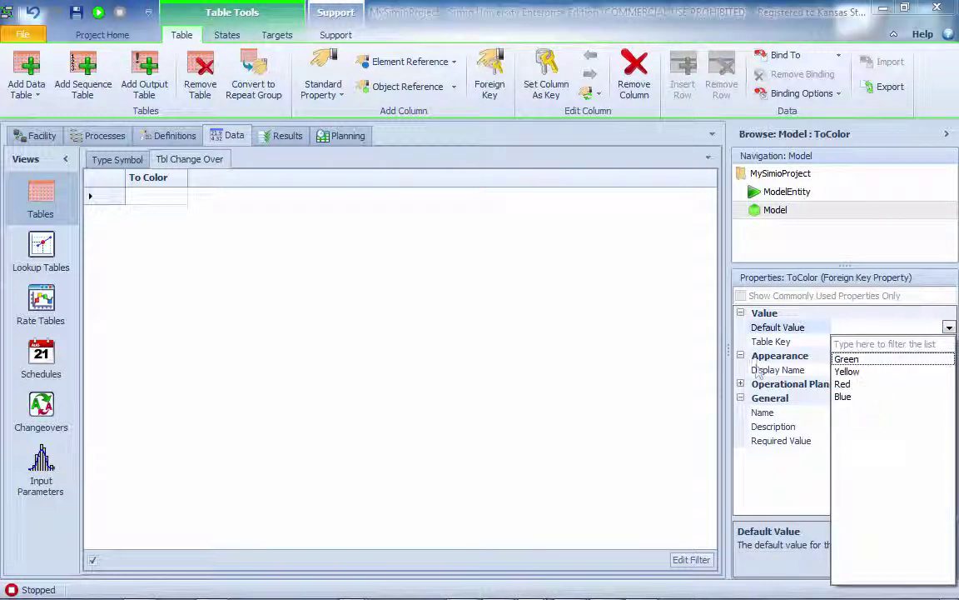
Dismiss the default value choices and add four TblChangeOver rows with To Color set to Green.
left_click(604, 359)
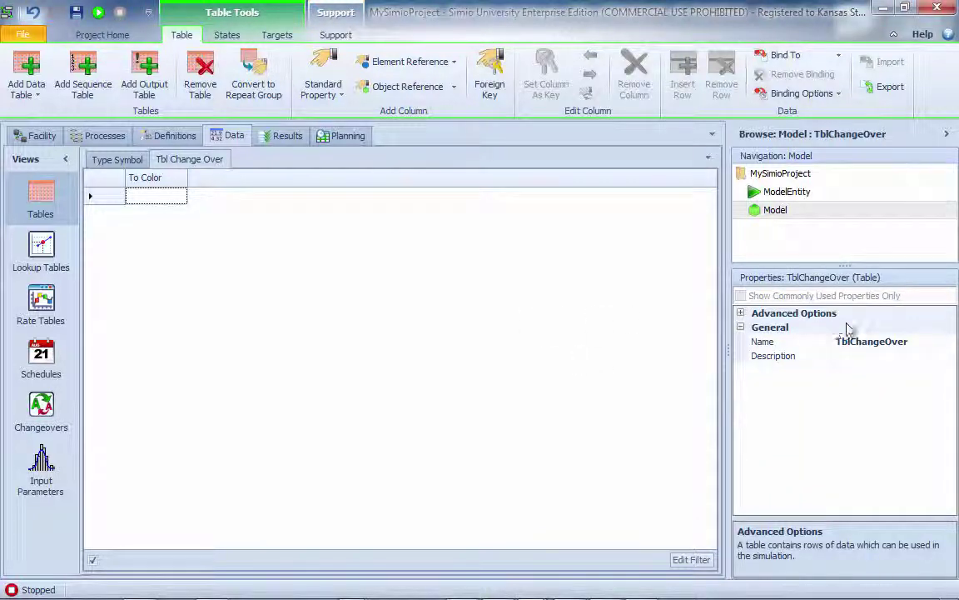
left_click(741, 314)
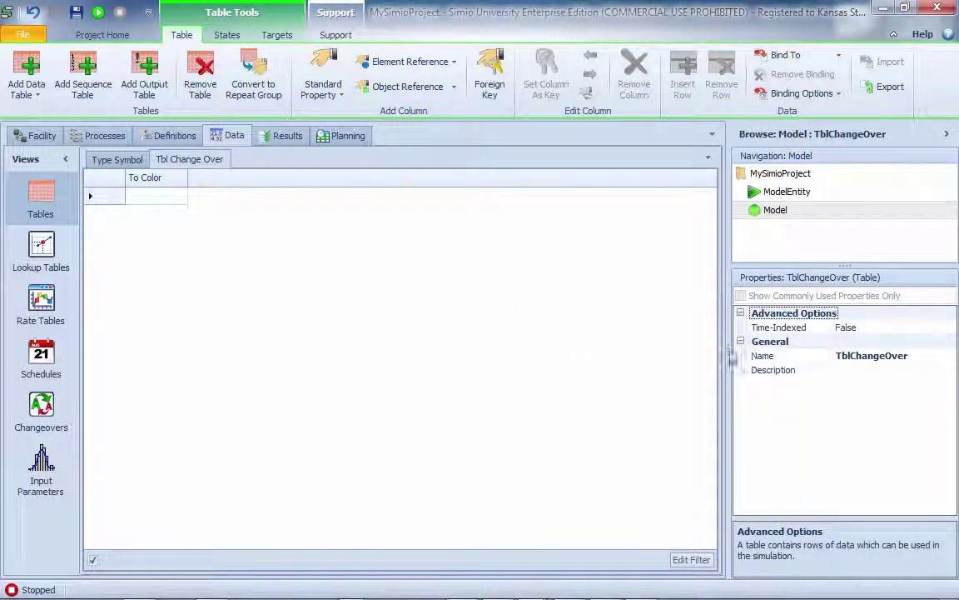
left_click(163, 196)
left_click(175, 197)
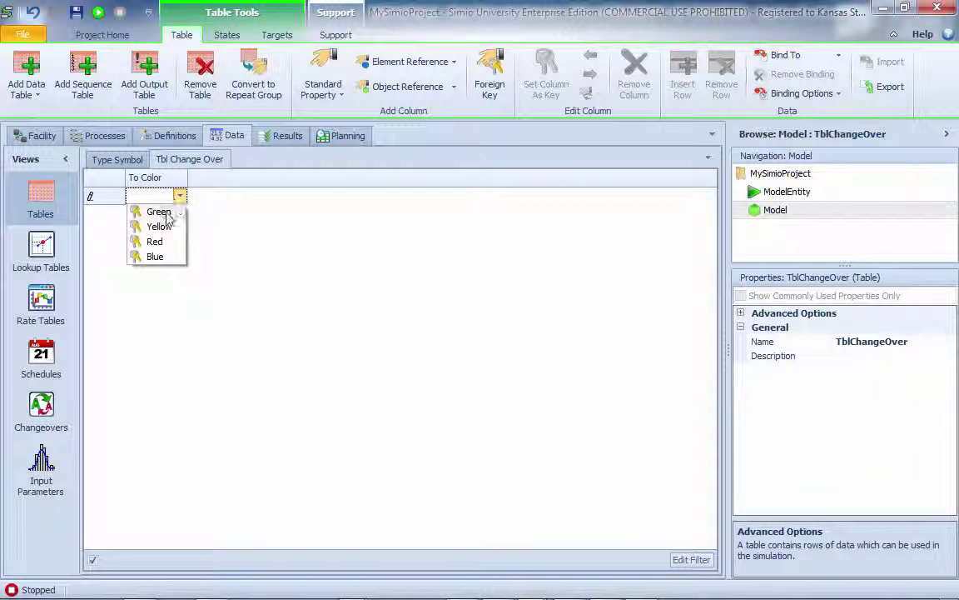
left_click(158, 212)
left_click(171, 214)
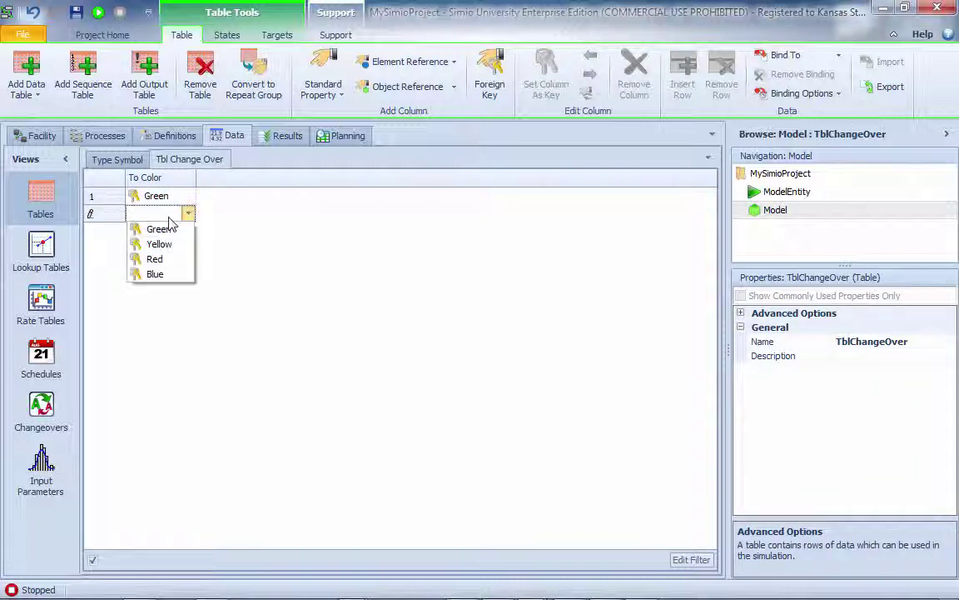
left_click(158, 230)
left_click(171, 236)
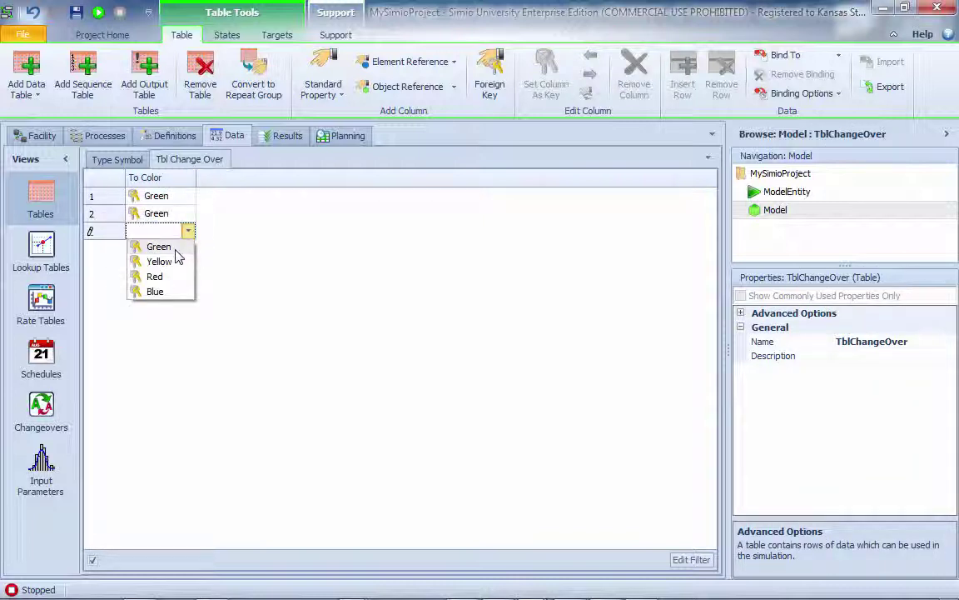
left_click(175, 249)
left_click(176, 254)
left_click(178, 265)
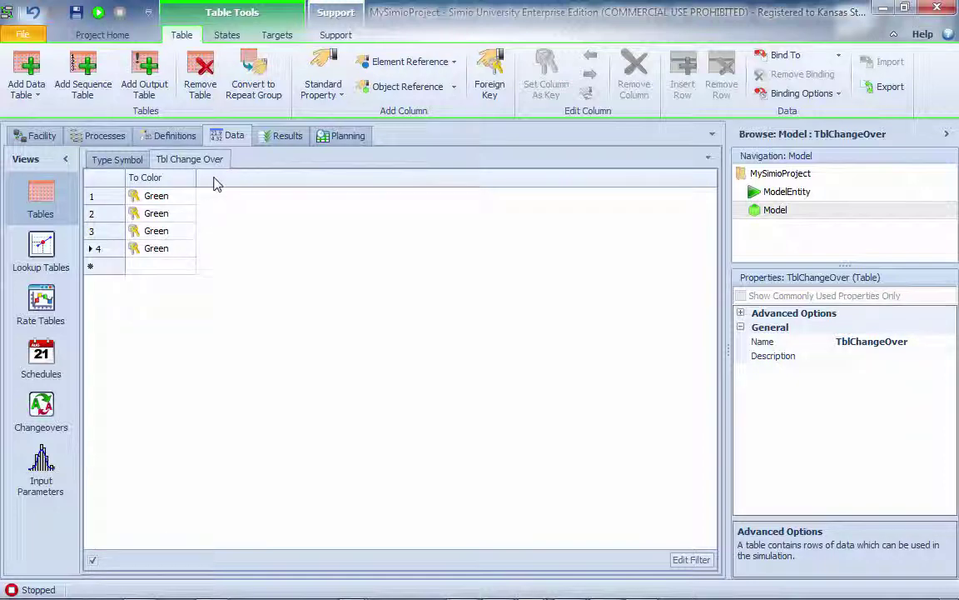
Add a string column named FromColor and fill its four rows with Green, Yellow, Red and Blue.
left_click(329, 93)
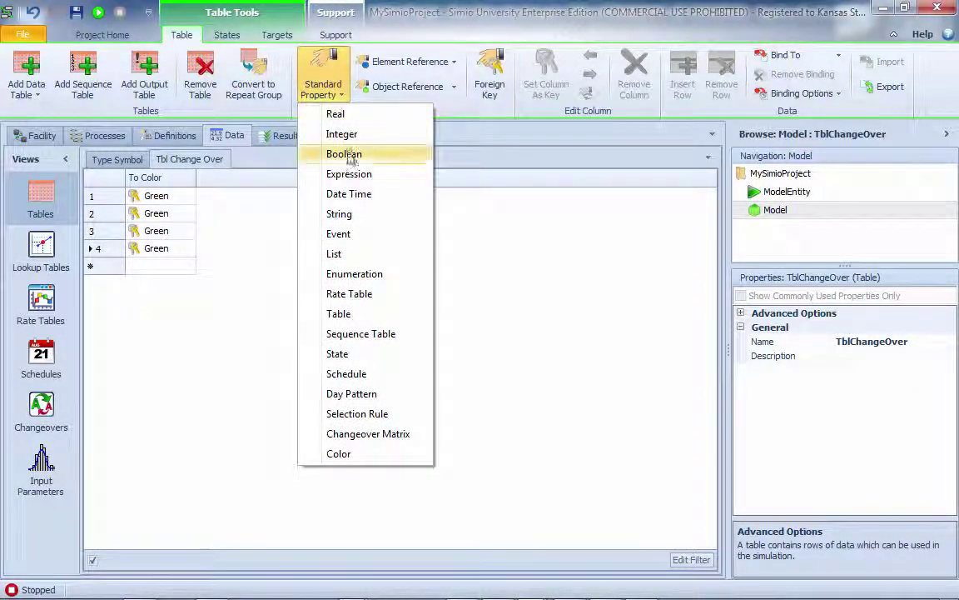
left_click(345, 214)
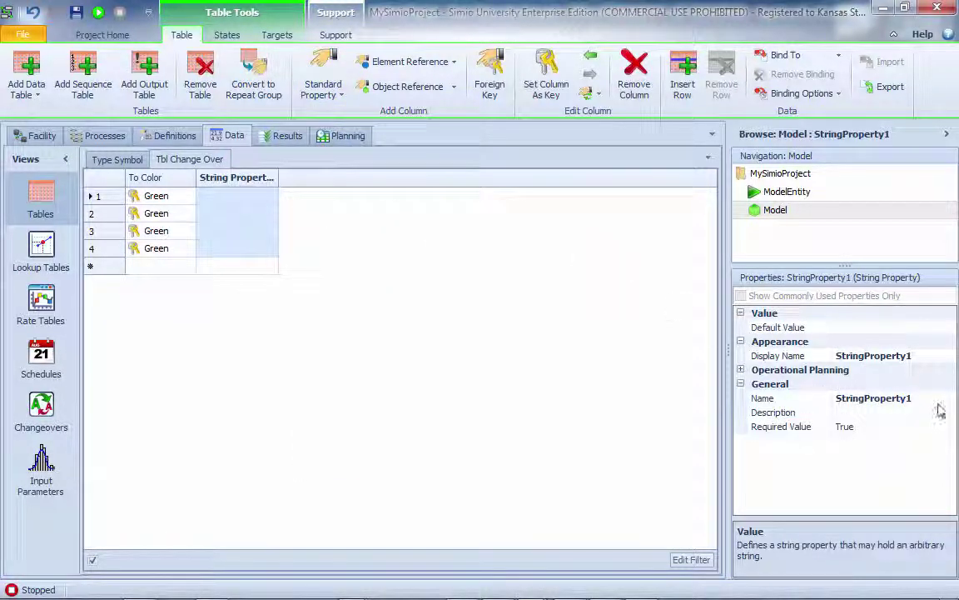
left_click(882, 398)
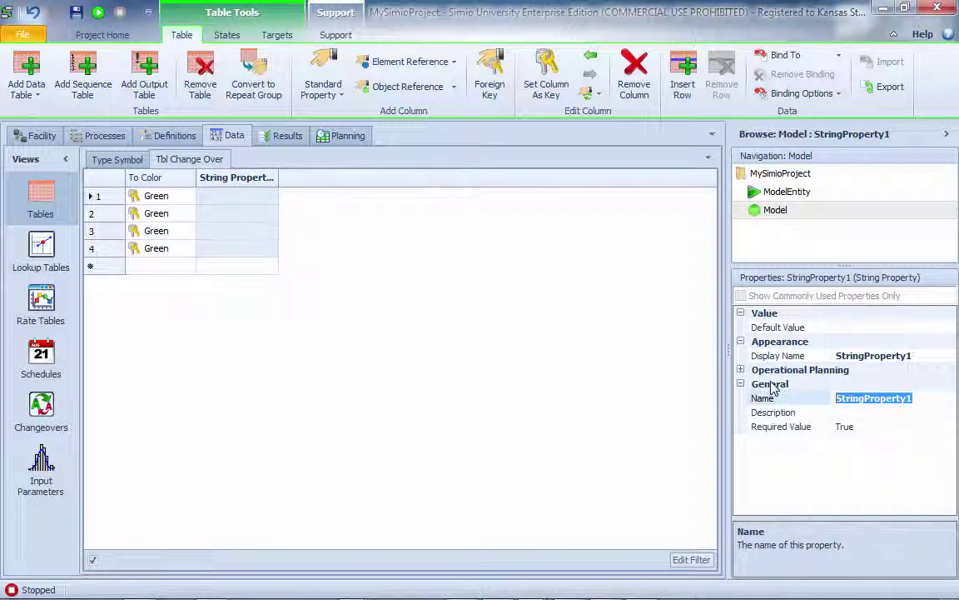
type("From")
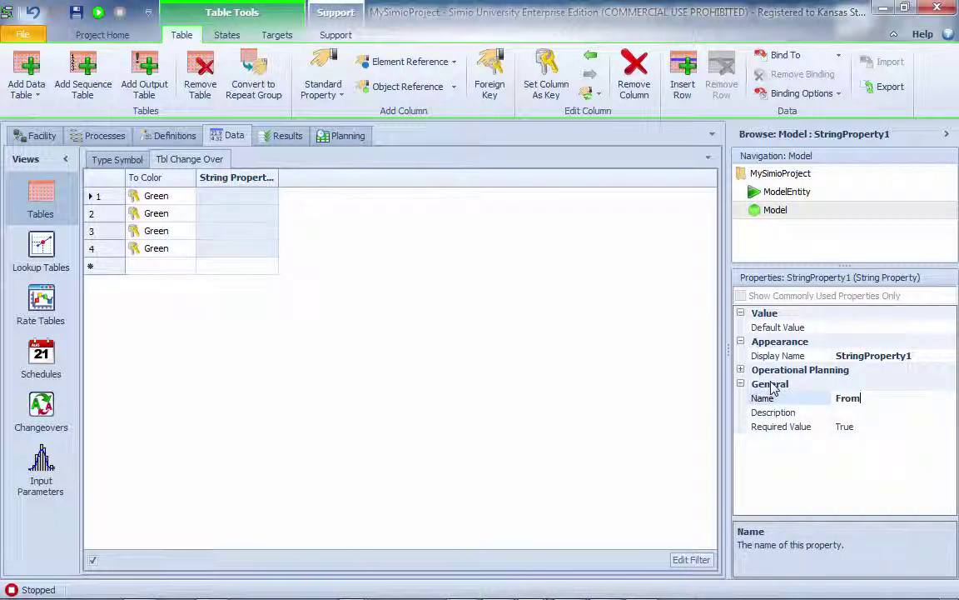
type("Color")
key("Return")
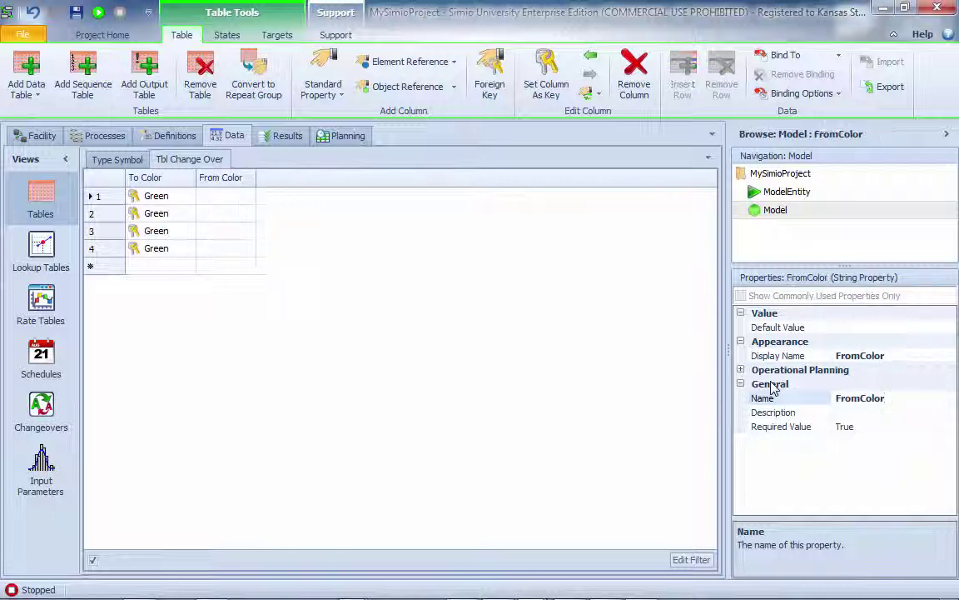
left_click_drag(220, 197, 225, 252)
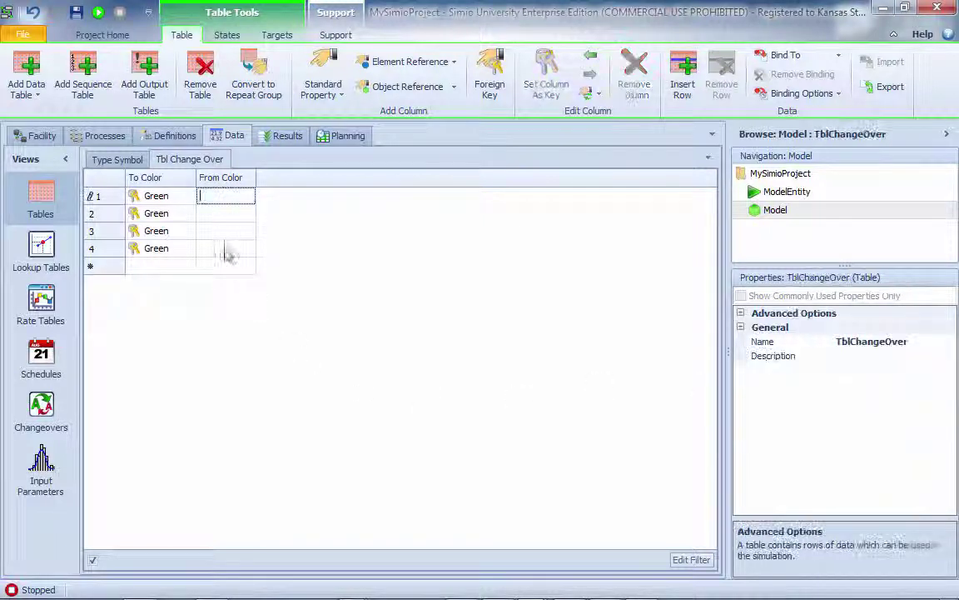
type("Green Yellow Red Blue")
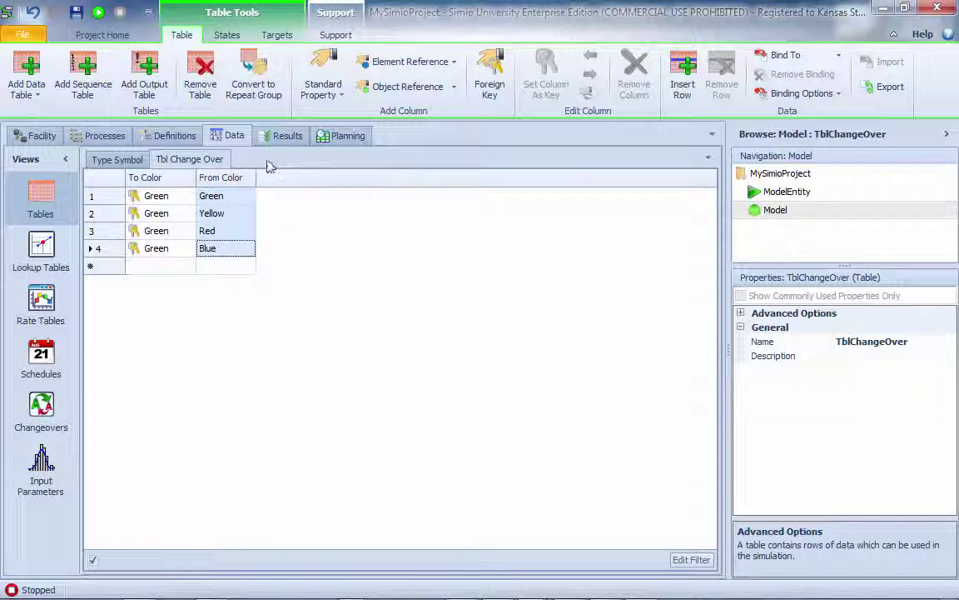
Add an expression column named ChgOver to the TblChangeOver table.
left_click(323, 88)
left_click(350, 173)
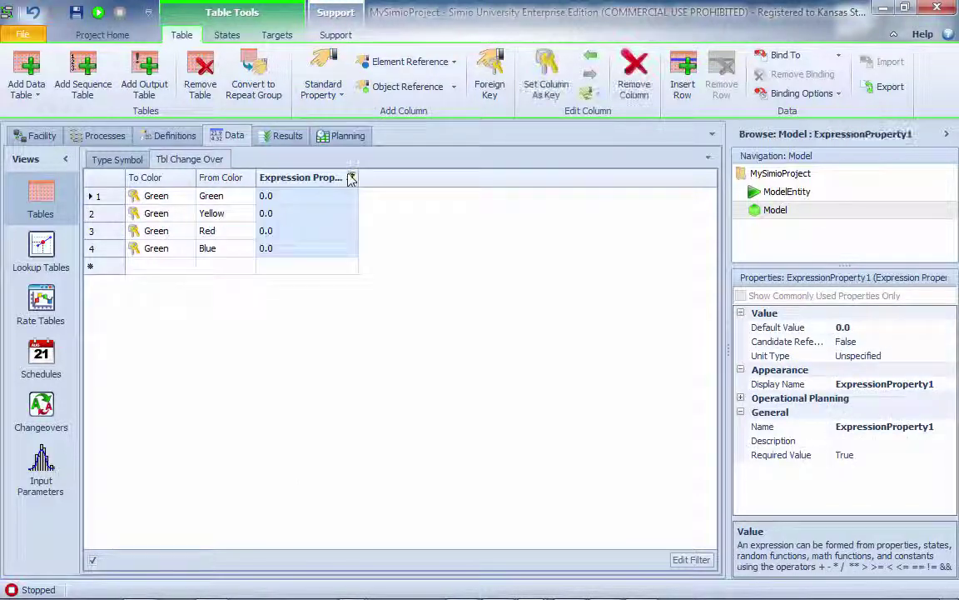
left_click(931, 426)
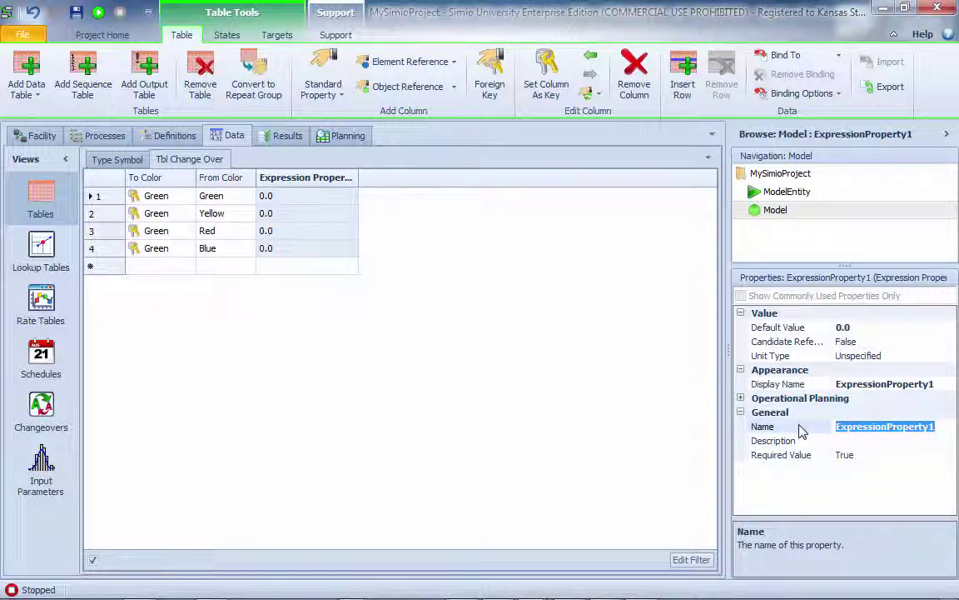
type("ChgOver")
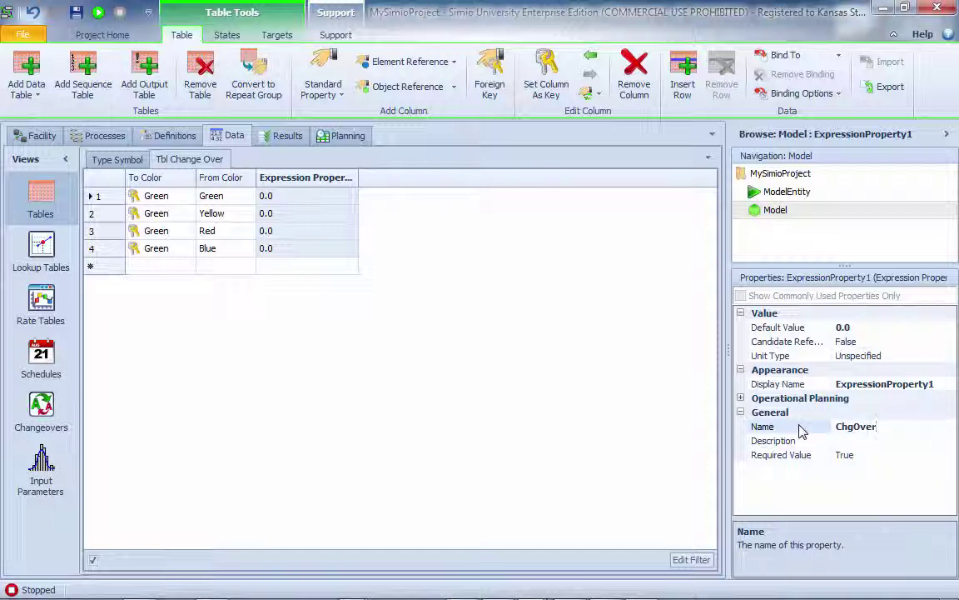
key("Return")
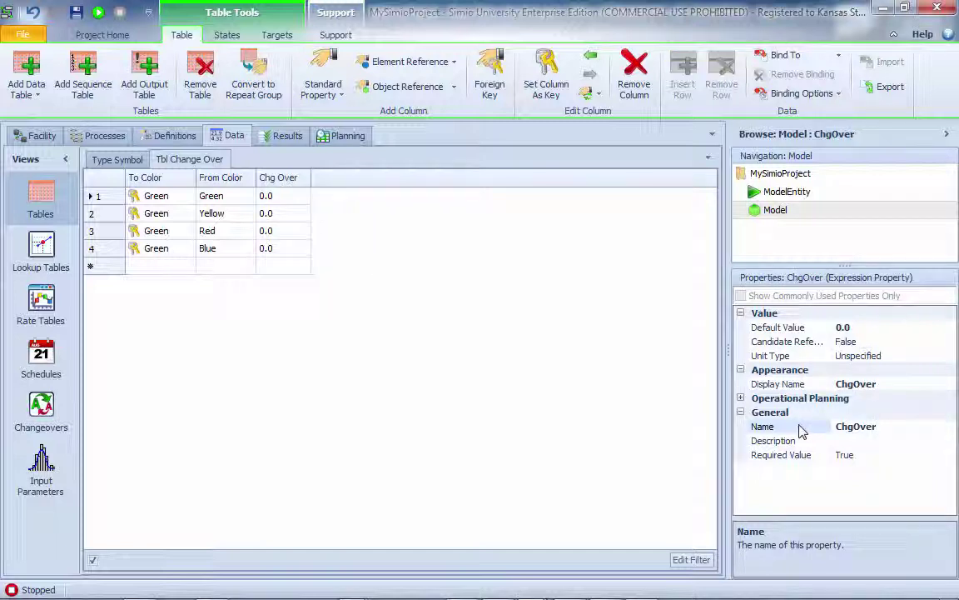
Set the ChgOver column's unit type to Time and its default units to Minutes.
left_click(891, 354)
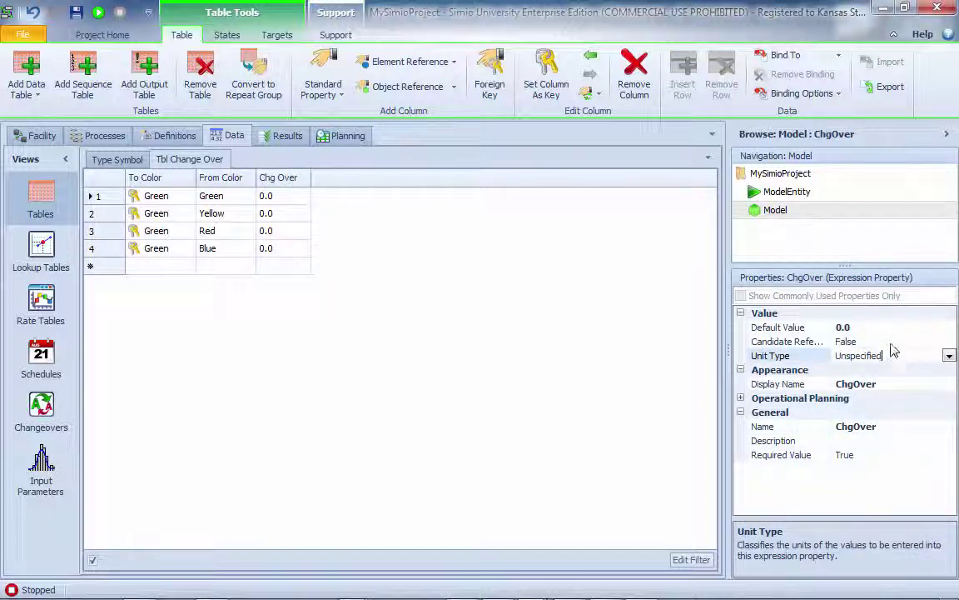
left_click(949, 355)
left_click(846, 386)
left_click(884, 369)
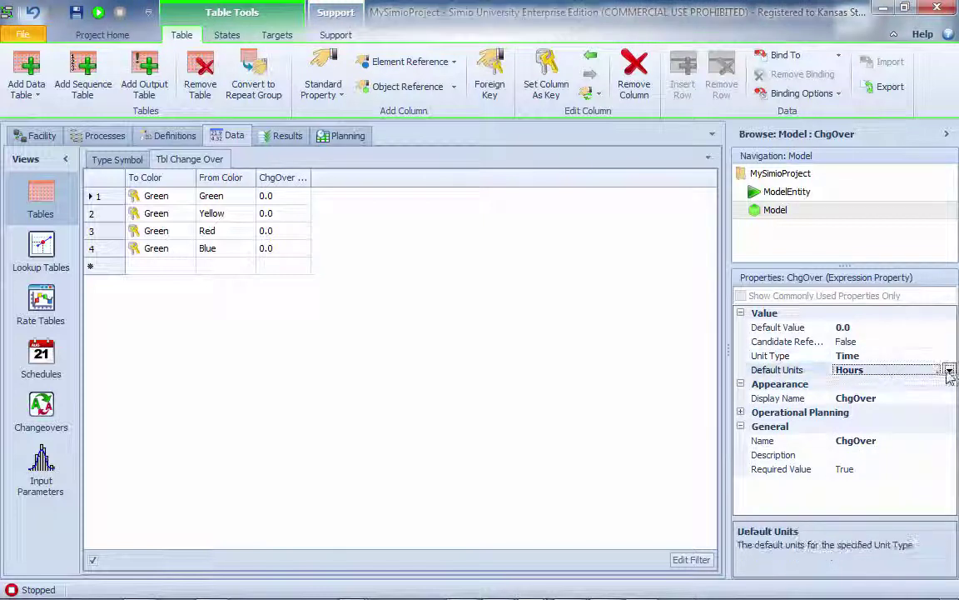
left_click(949, 370)
left_click(852, 398)
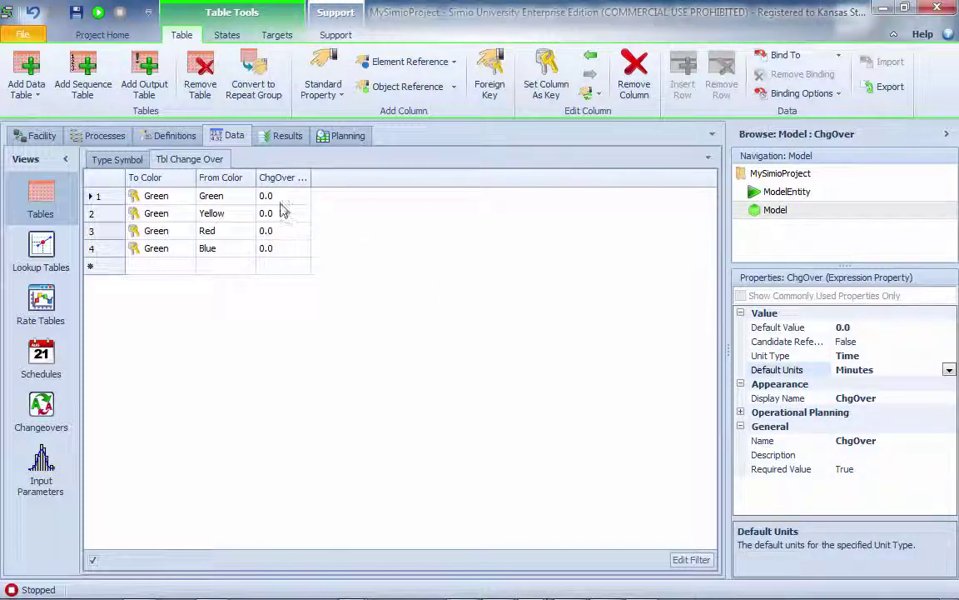
Set the ChgOver times for changing to Green to 3 from Yellow, 3 from Red and 9 from Blue.
left_click(279, 200)
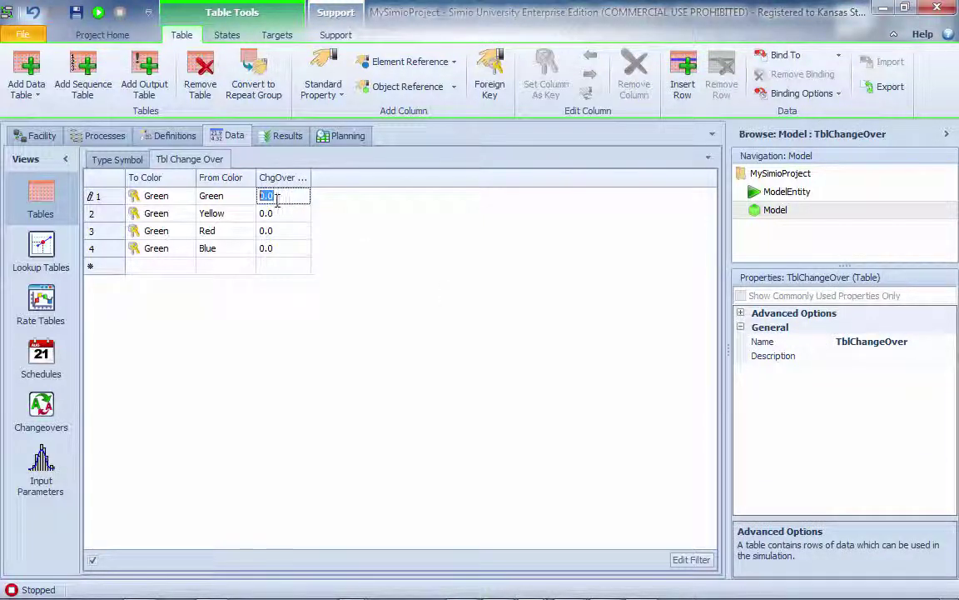
left_click(278, 213)
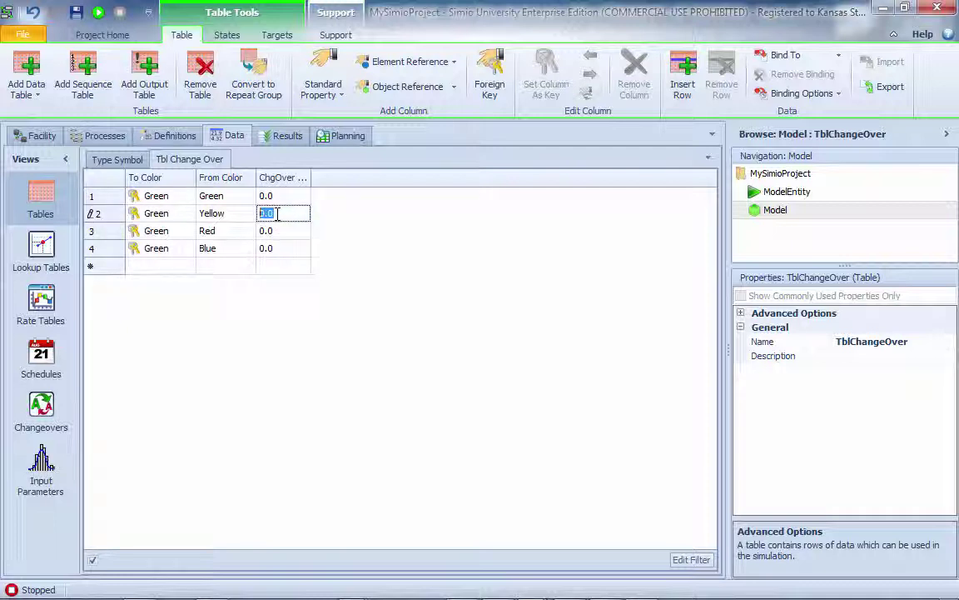
type("3")
left_click(281, 232)
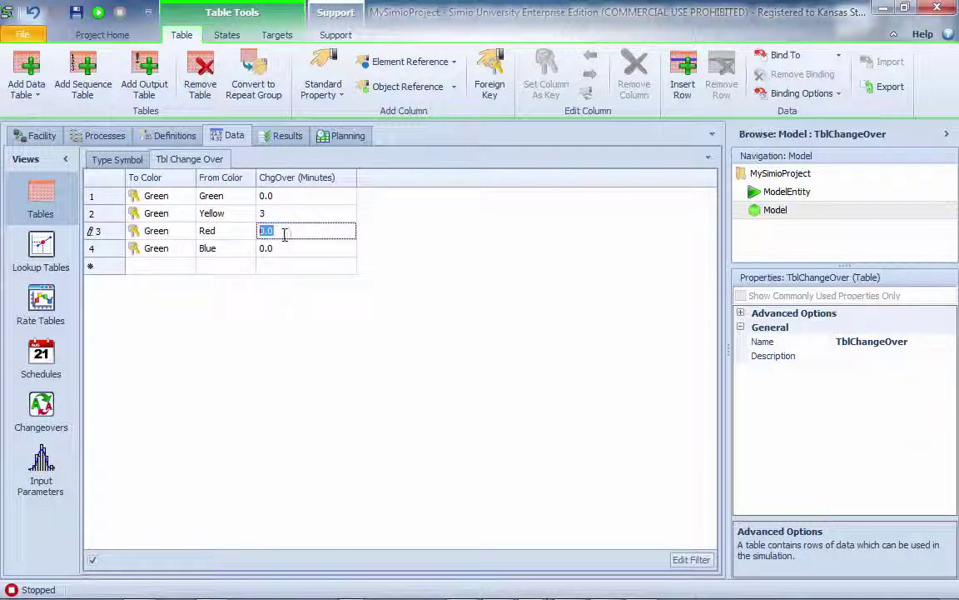
type("3")
left_click(283, 249)
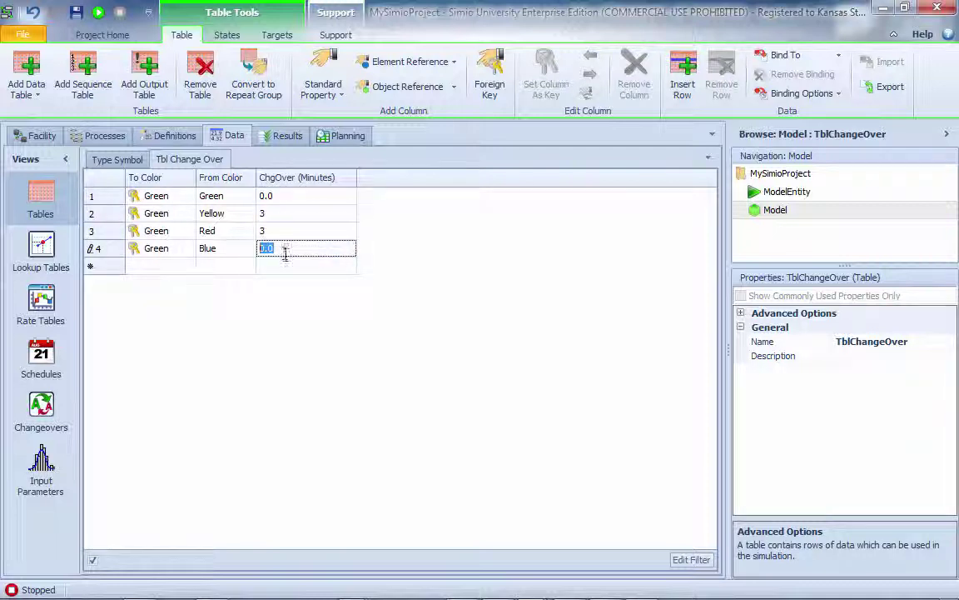
type("9")
Add four rows with To Color Yellow and From Color values Green, Yellow, Red and Blue.
left_click(156, 266)
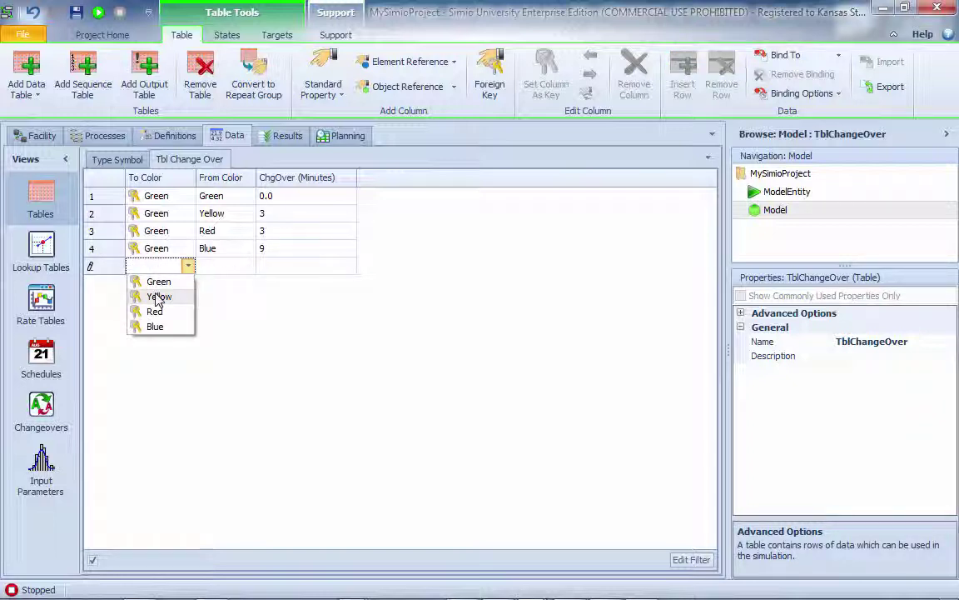
left_click(158, 296)
left_click(157, 283)
left_click(158, 313)
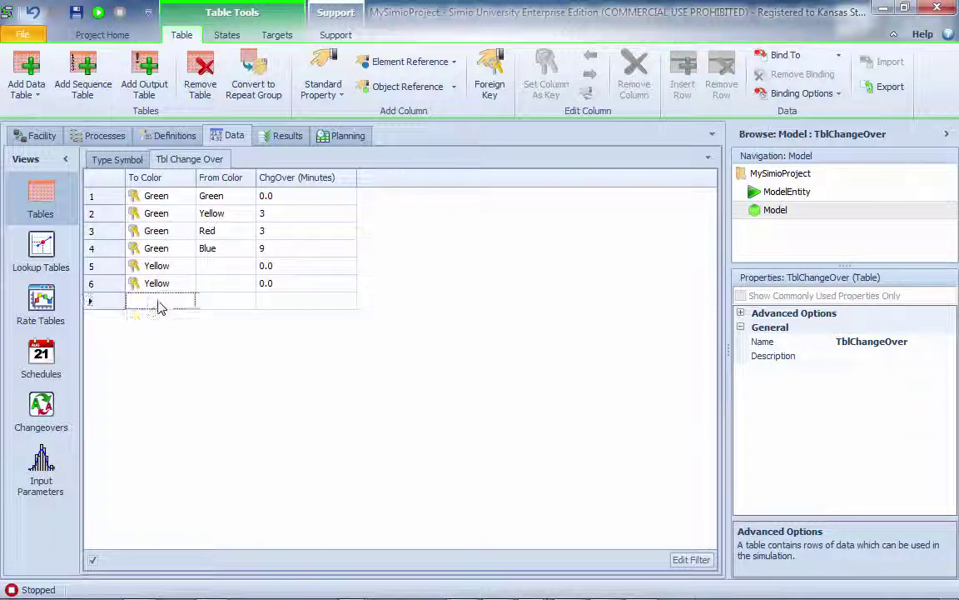
left_click(160, 301)
left_click(158, 332)
left_click(162, 318)
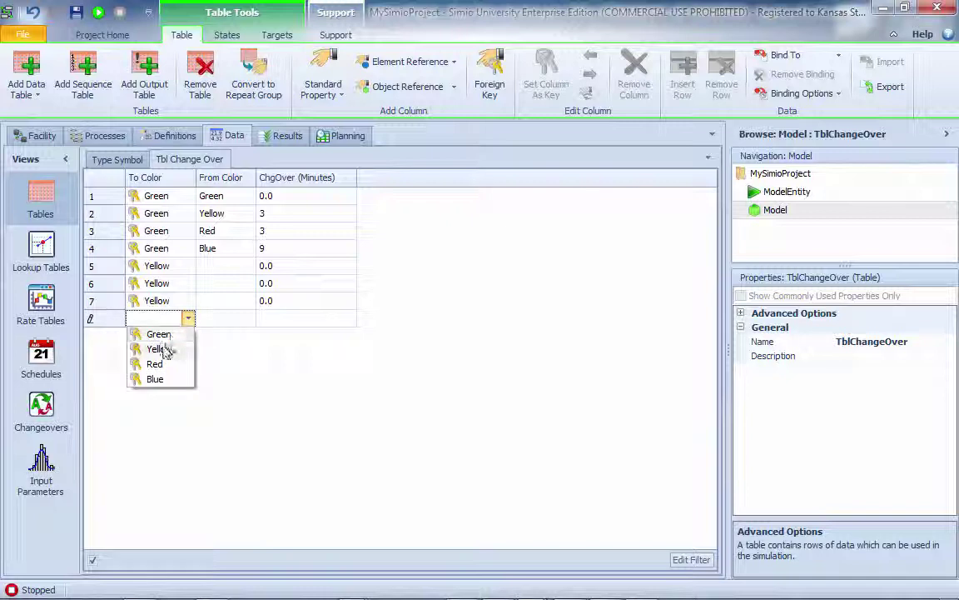
left_click(159, 349)
left_click_drag(217, 268, 216, 315)
type("Green Yellow Red Blue")
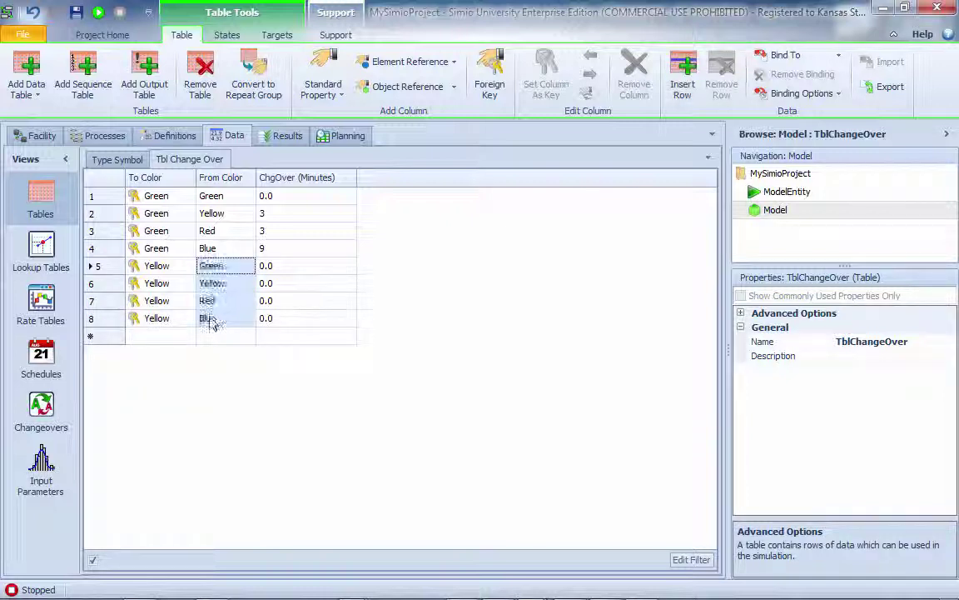
Add four rows with To Color Red and From Color values Green, Yellow, Red and Blue.
left_click(158, 336)
left_click(162, 382)
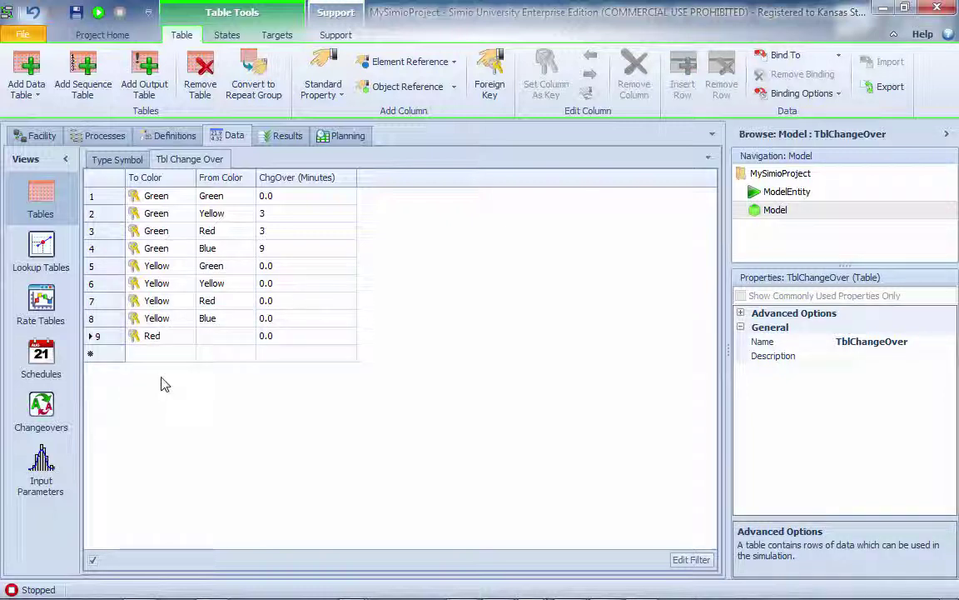
left_click(163, 353)
left_click(163, 408)
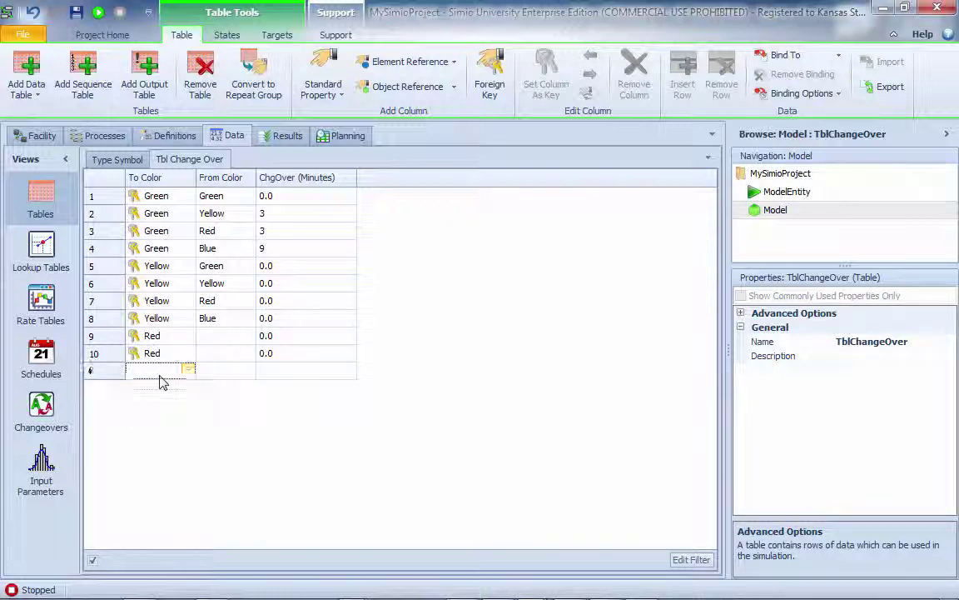
left_click(165, 371)
left_click(166, 416)
left_click(171, 388)
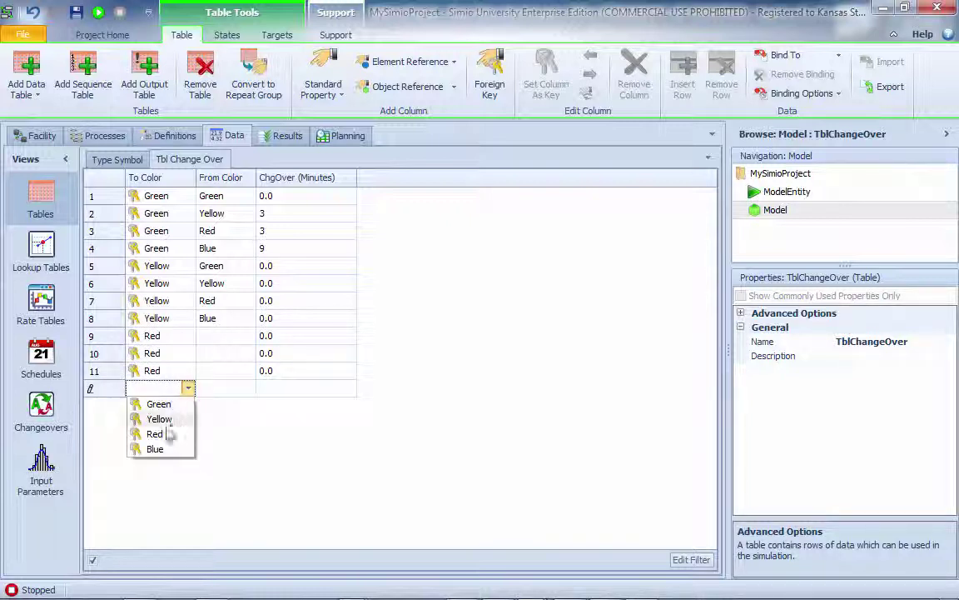
left_click(155, 433)
left_click_drag(218, 335, 214, 391)
type("Green Yellow Red Blue")
Add four more rows to the changeover table with To Color set to Blue.
left_click(164, 408)
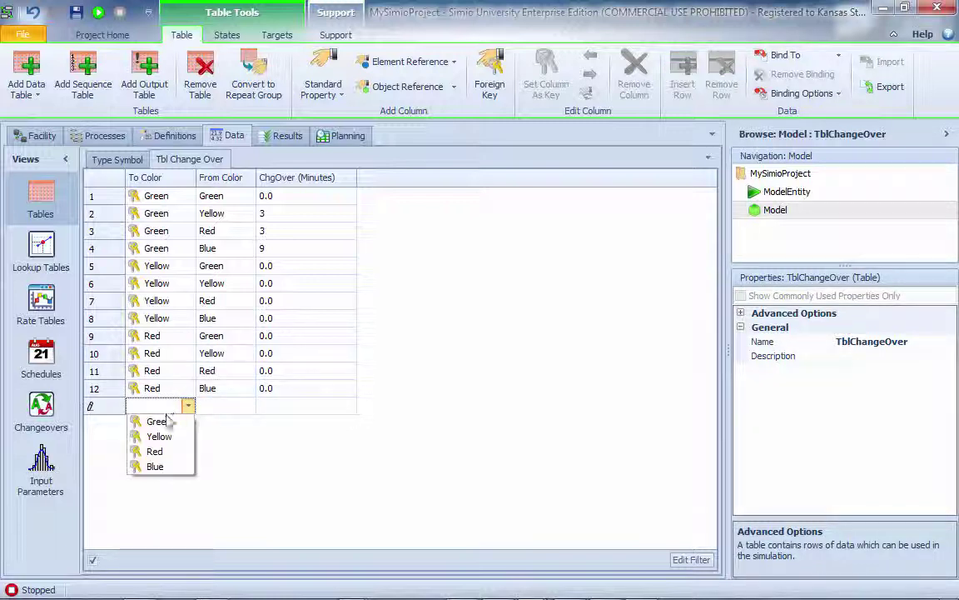
left_click(155, 465)
left_click(163, 423)
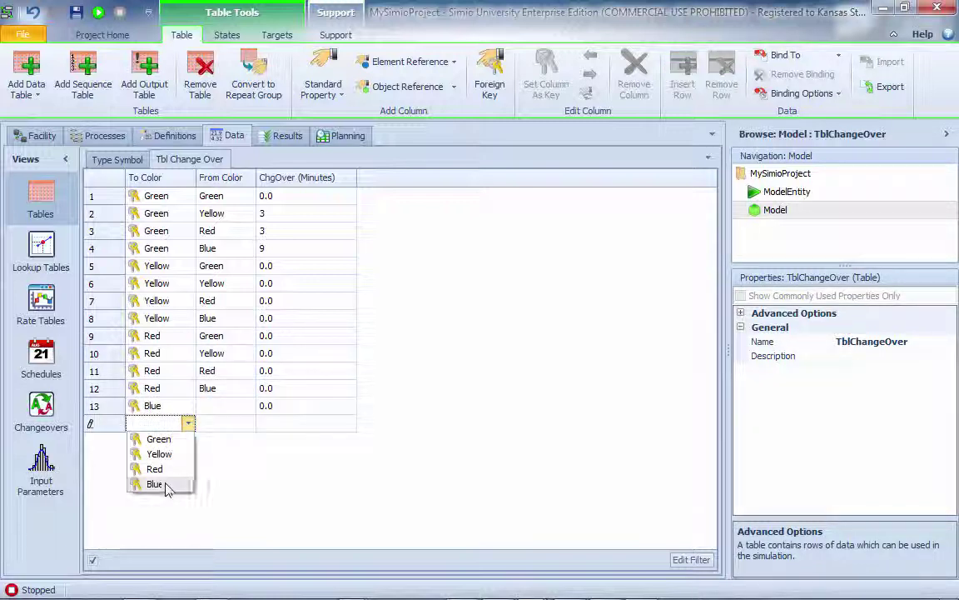
left_click(155, 500)
left_click(161, 441)
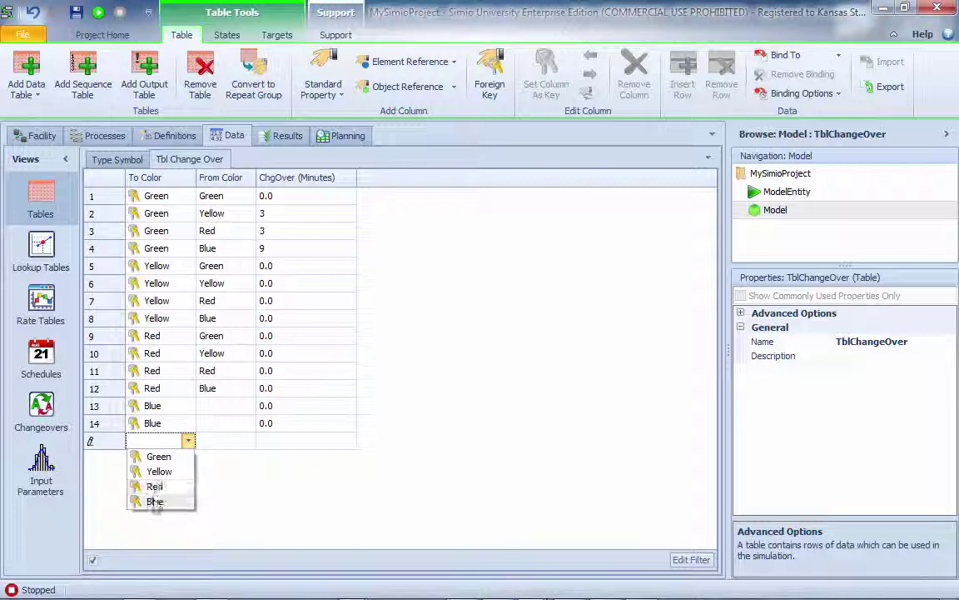
left_click(155, 500)
left_click(162, 459)
left_click(155, 518)
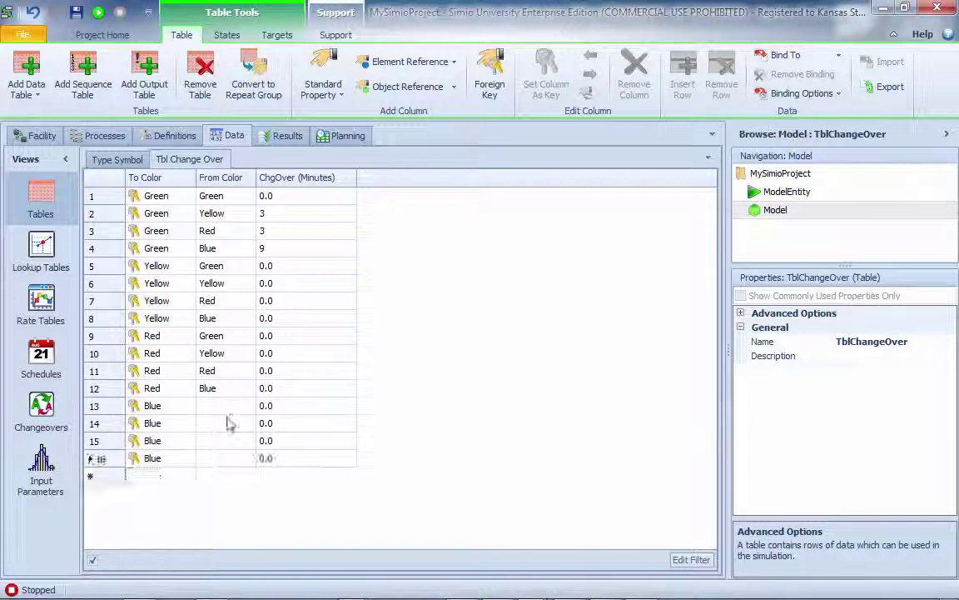
Fill the From Color of the four To Color Blue rows with Green, Yellow, Red and Blue.
left_click_drag(225, 408, 212, 461)
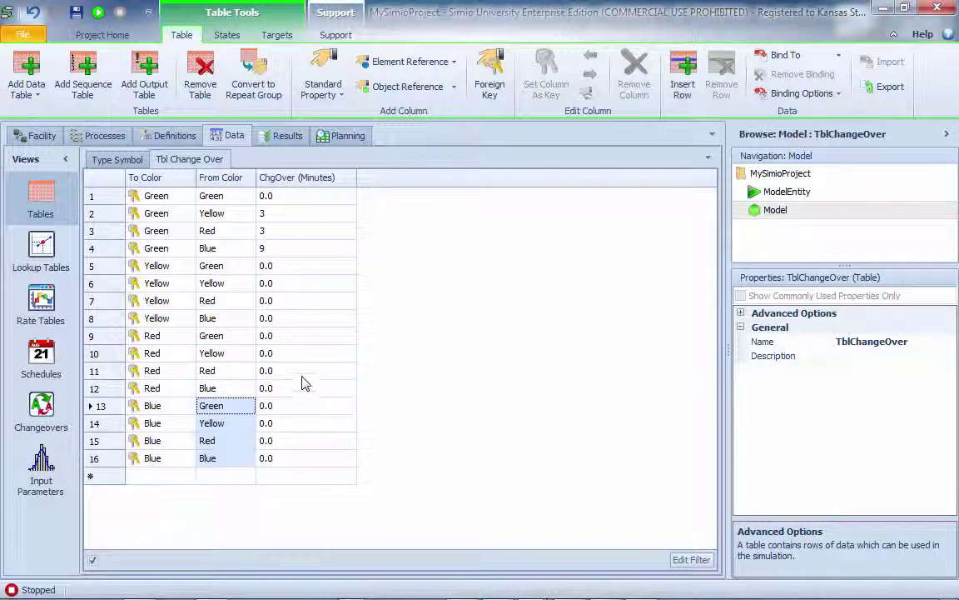
Set the ChgOver times for changing to Yellow to 9 from Green, 9 from Red and 9 from Blue.
left_click(288, 268)
left_click(289, 265)
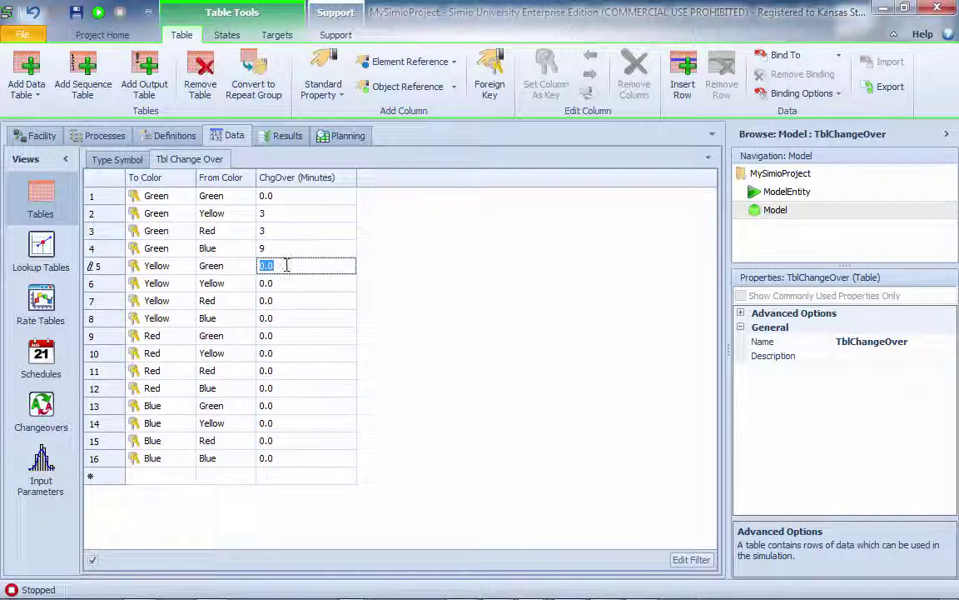
type("9")
left_click_drag(279, 266, 247, 270)
left_click(268, 285)
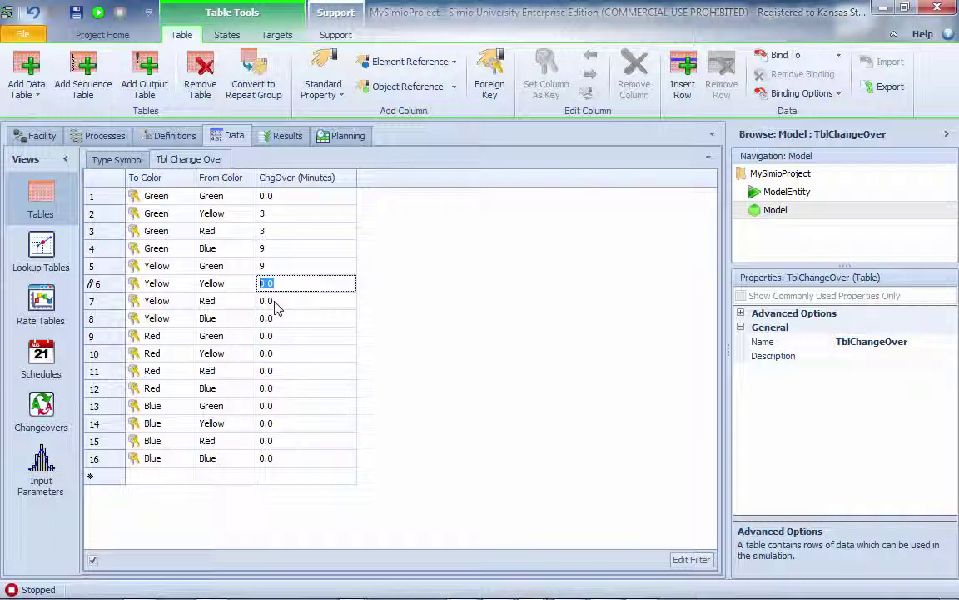
left_click(276, 302)
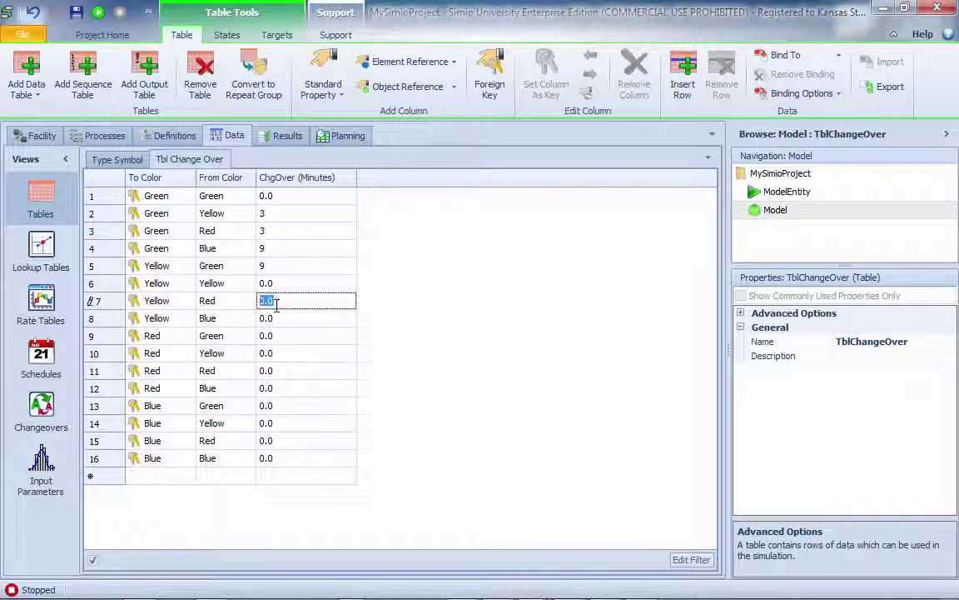
type("9")
left_click(278, 319)
type("9")
Set the ChgOver times for changing to Red to 6 from Green, 6 from Yellow and 3 from Blue.
left_click(280, 336)
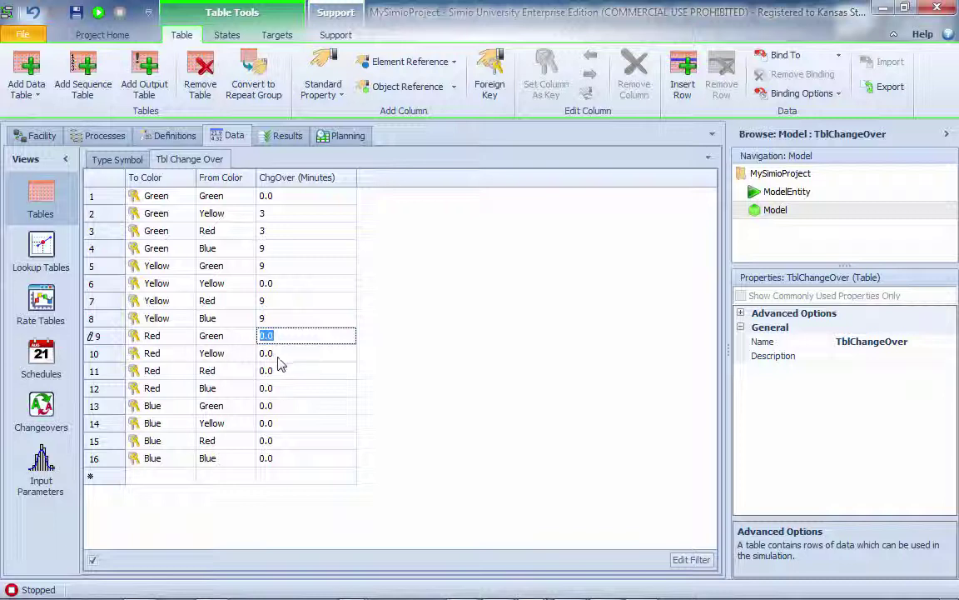
type("6")
key("Return")
type("6")
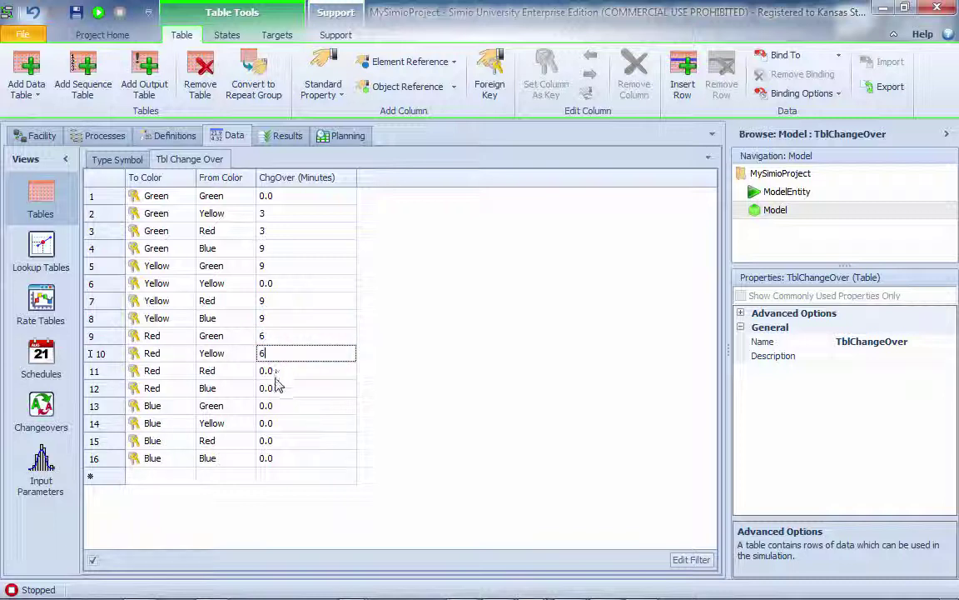
left_click(277, 388)
type("3")
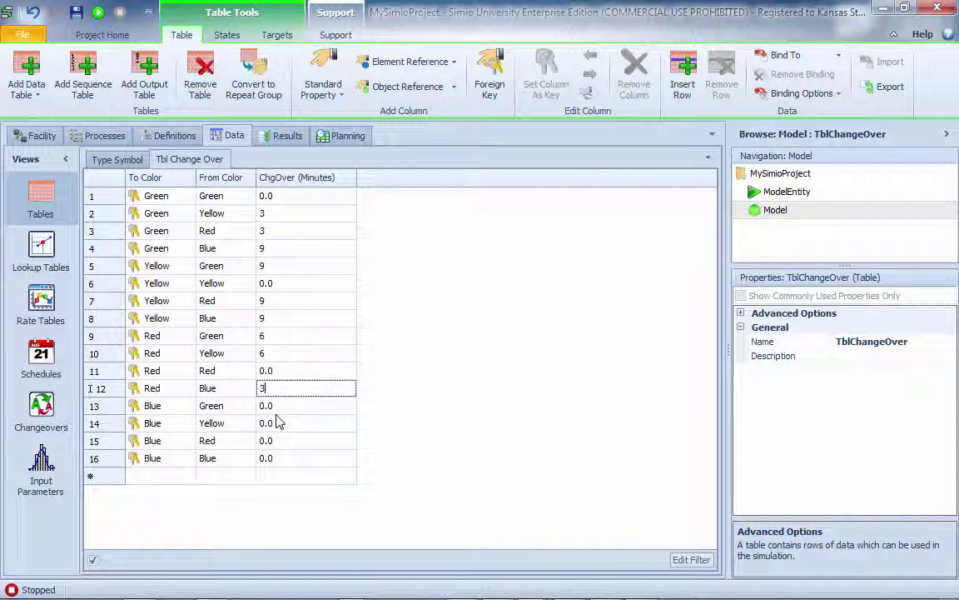
Set the ChgOver times for changing to Blue to 3 from Green, 3 from Yellow and 3 from Red.
left_click(278, 406)
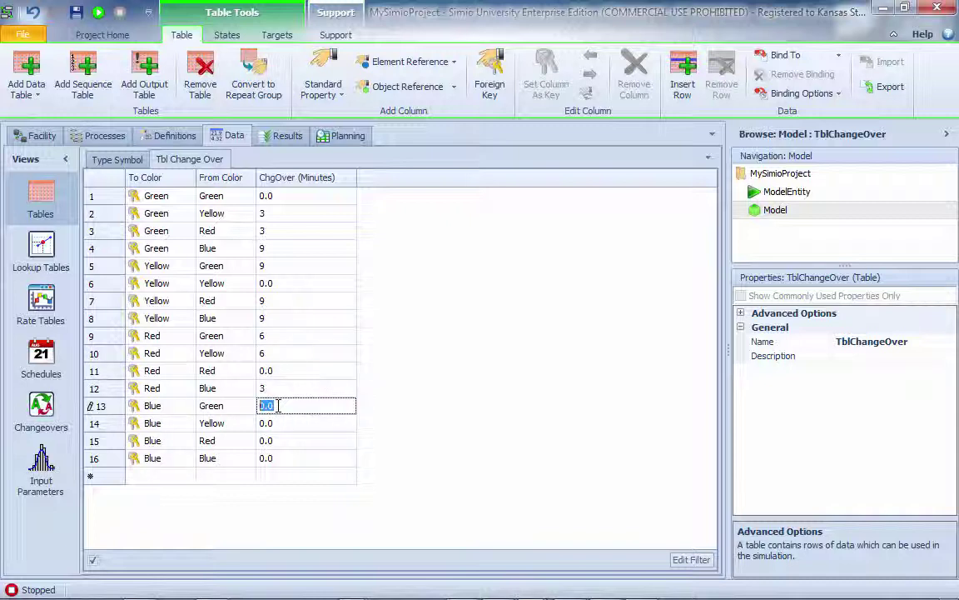
type("3")
left_click(277, 423)
type("3")
left_click(282, 440)
type("3")
left_click(334, 472)
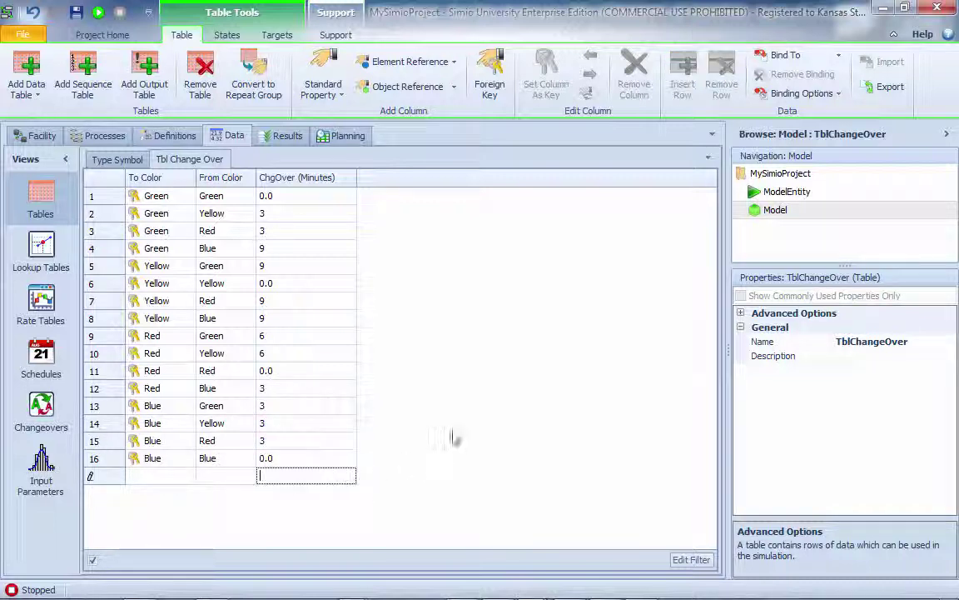
left_click(458, 423)
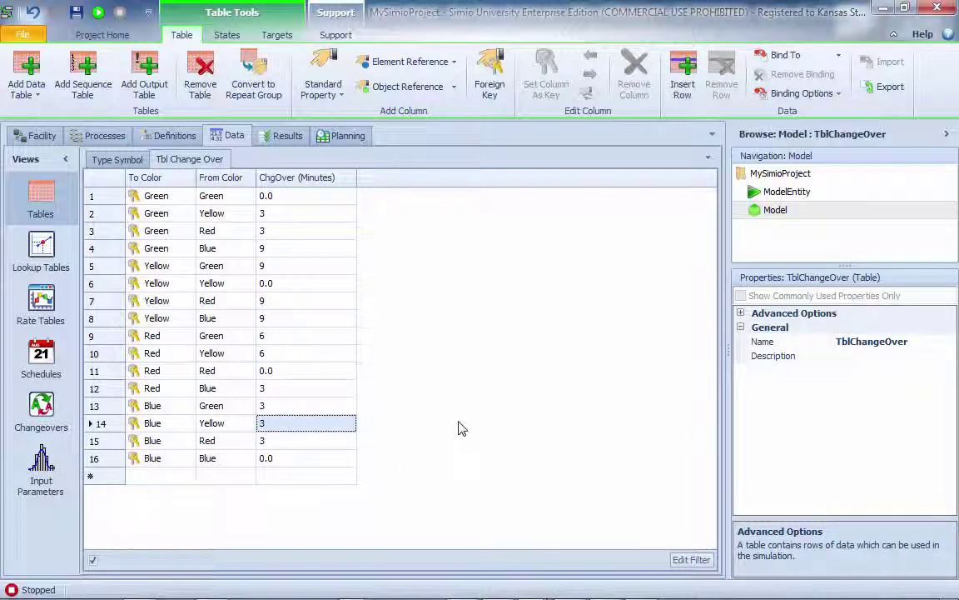
Review the existing Changeover matrix, and set the table's ChgOver time for To Color Green from Blue to Random.Exponential(9).
left_click(341, 177)
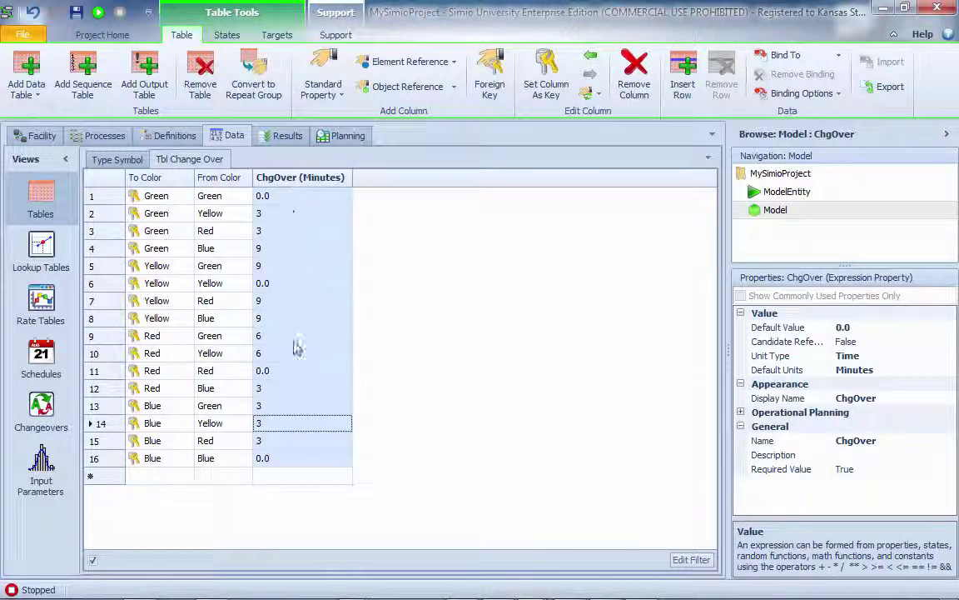
left_click(118, 159)
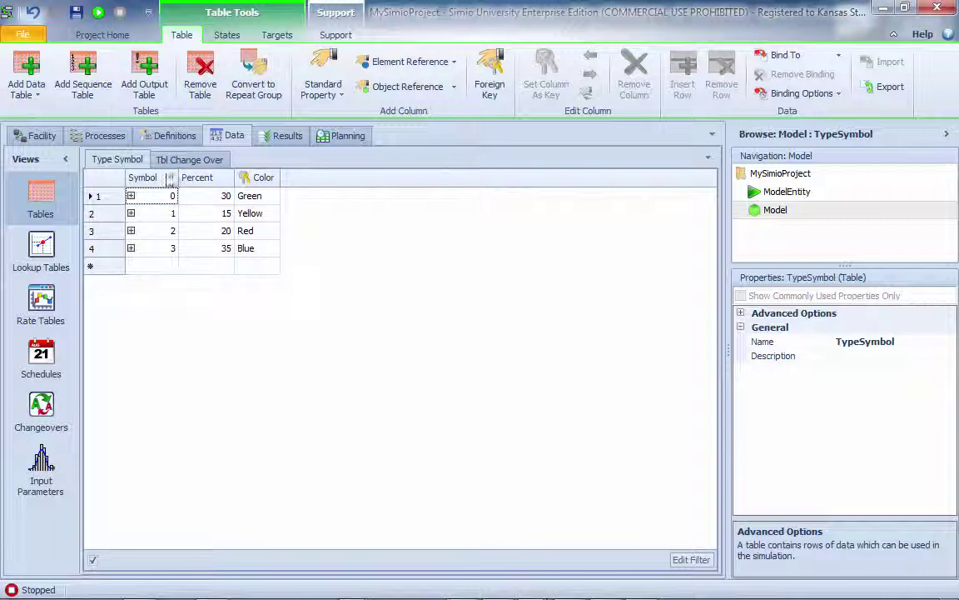
left_click(41, 408)
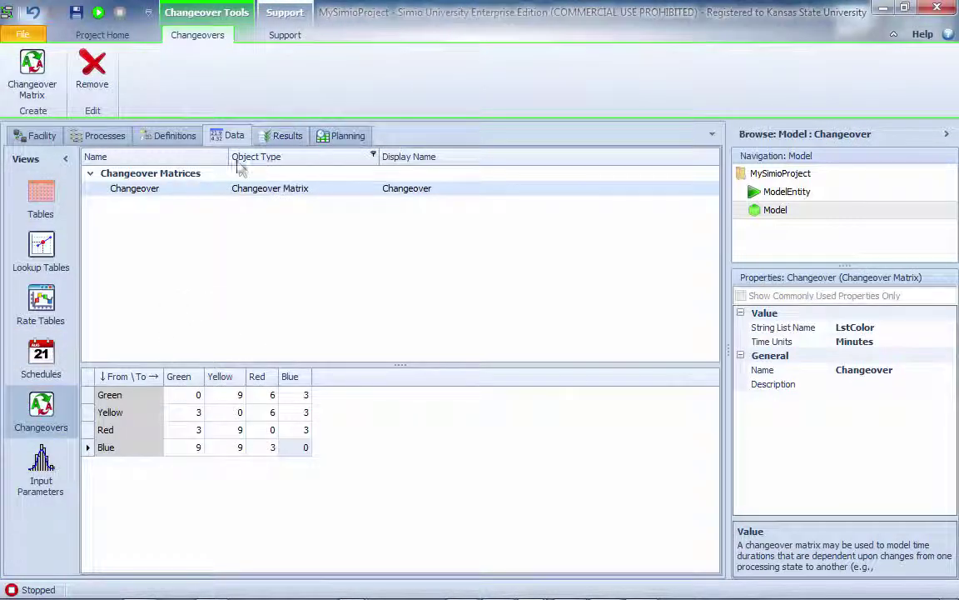
left_click(41, 199)
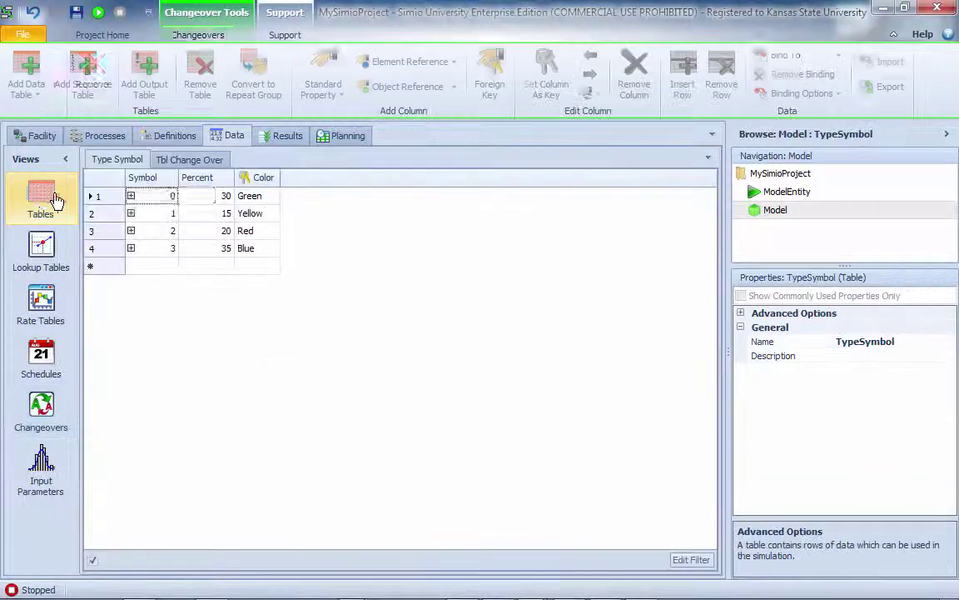
left_click(189, 159)
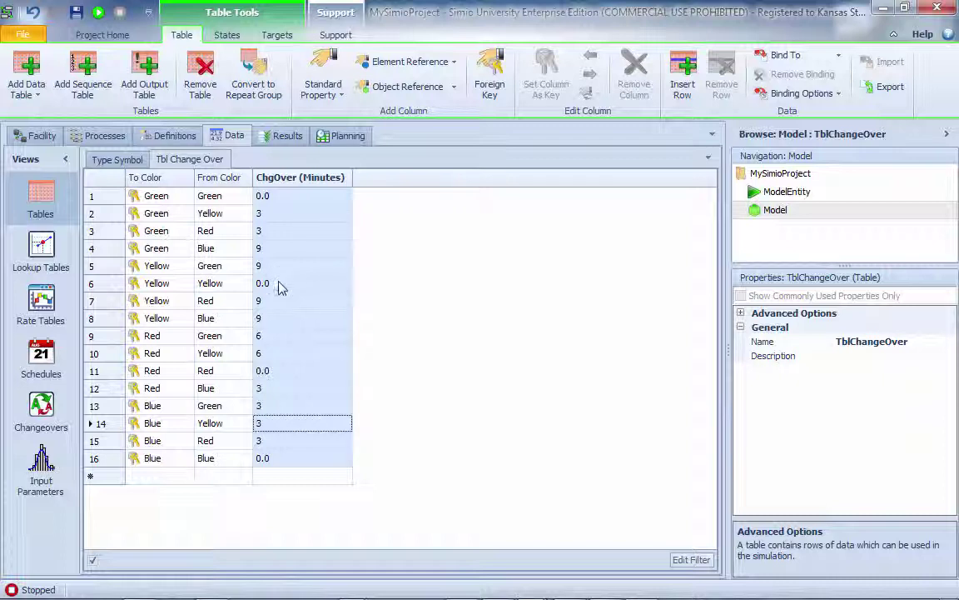
left_click(276, 248)
left_click(287, 249)
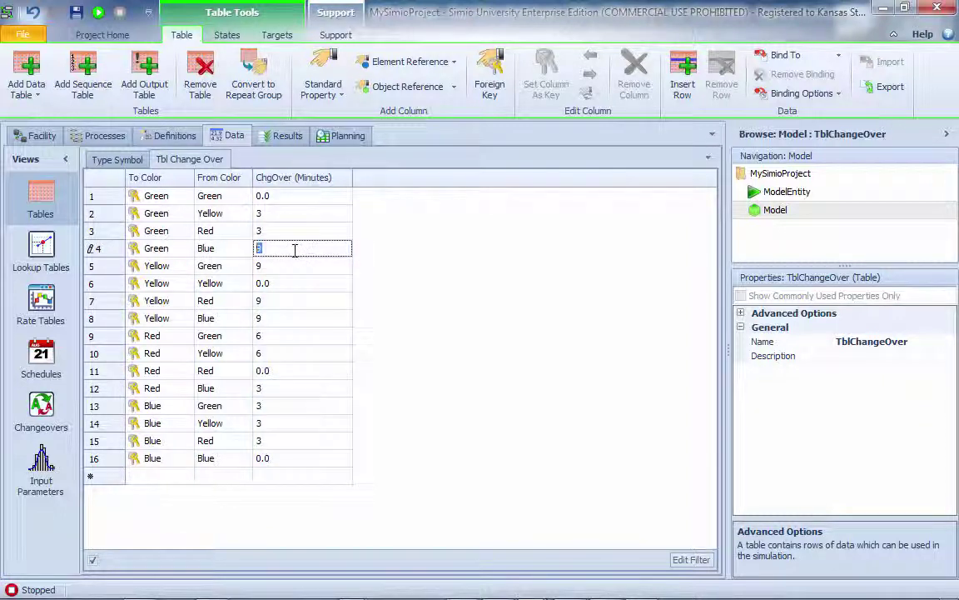
type("Random.Exponential(")
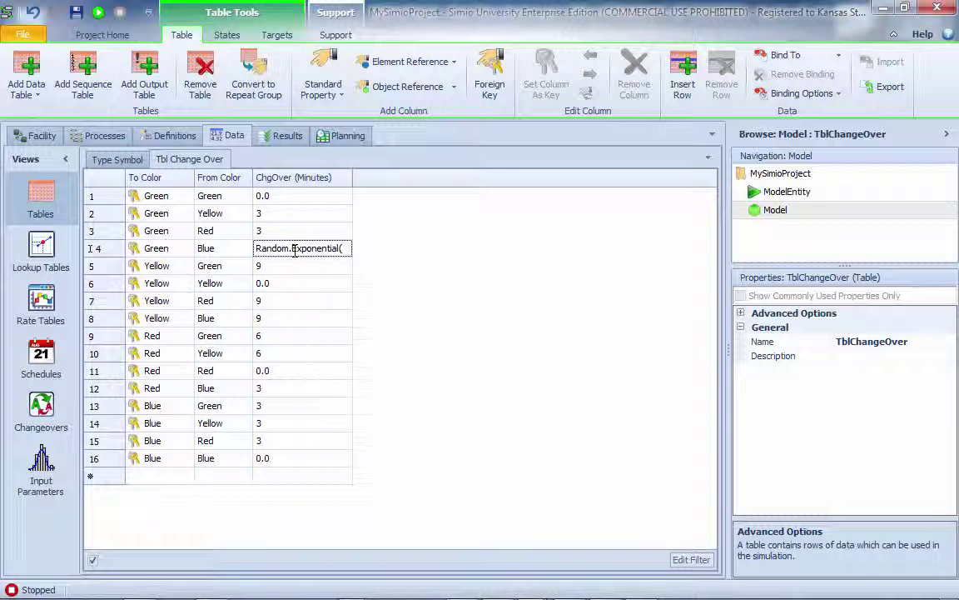
type("9)")
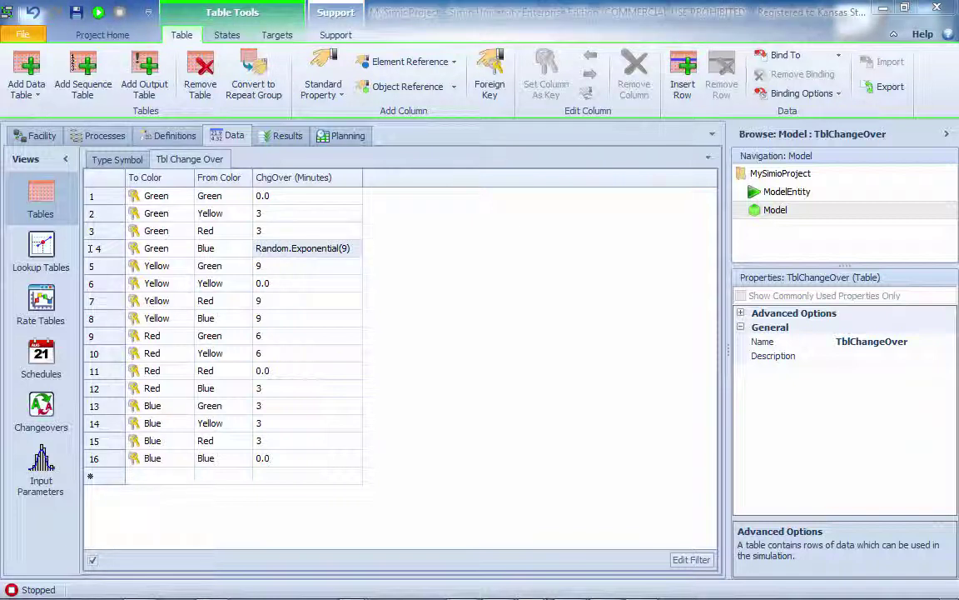
Set the ChgOver time for To Color Red from Green to Random.Normal(6,0.5).
left_click(276, 341)
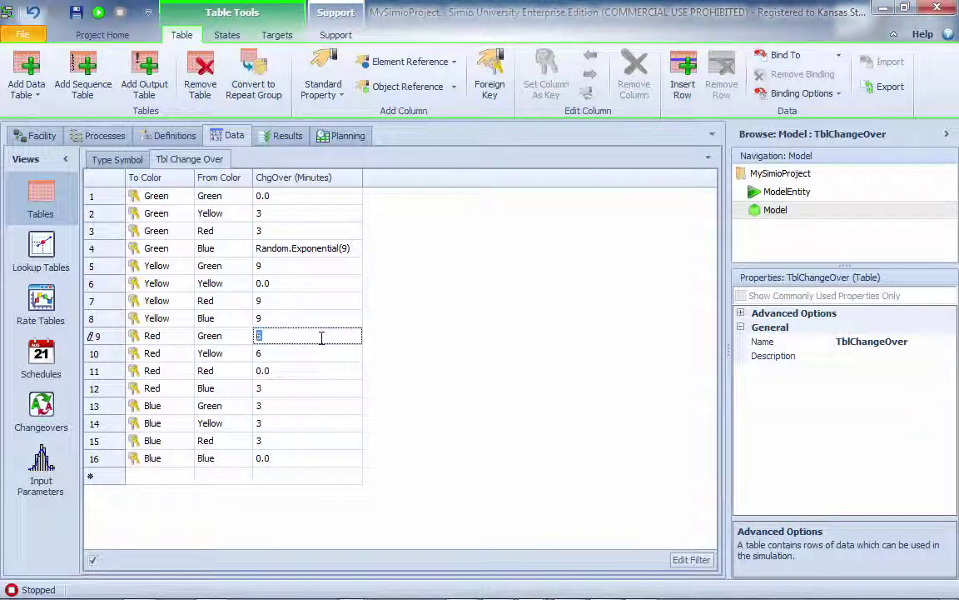
type("Random.")
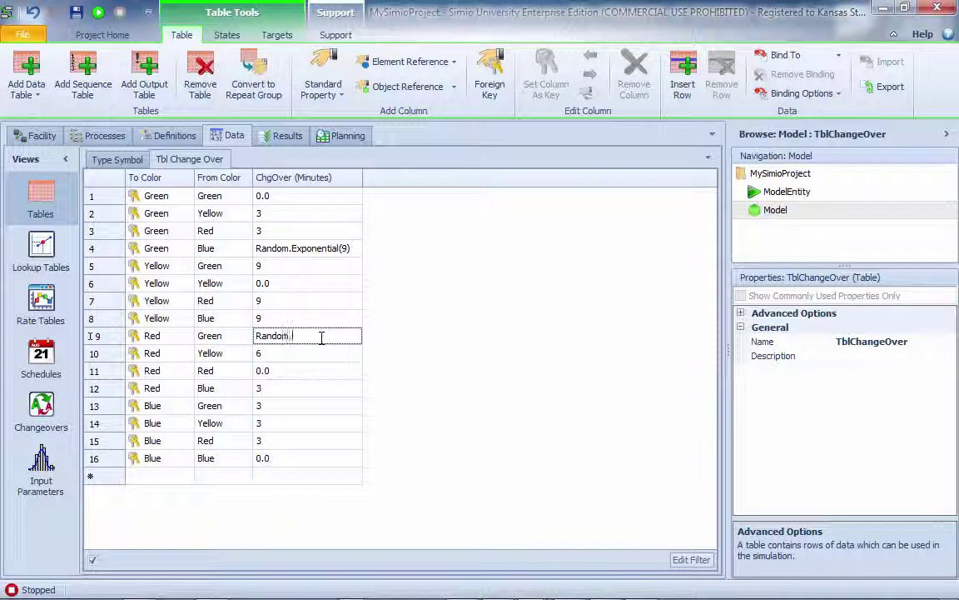
type("Normal(6,0.5")
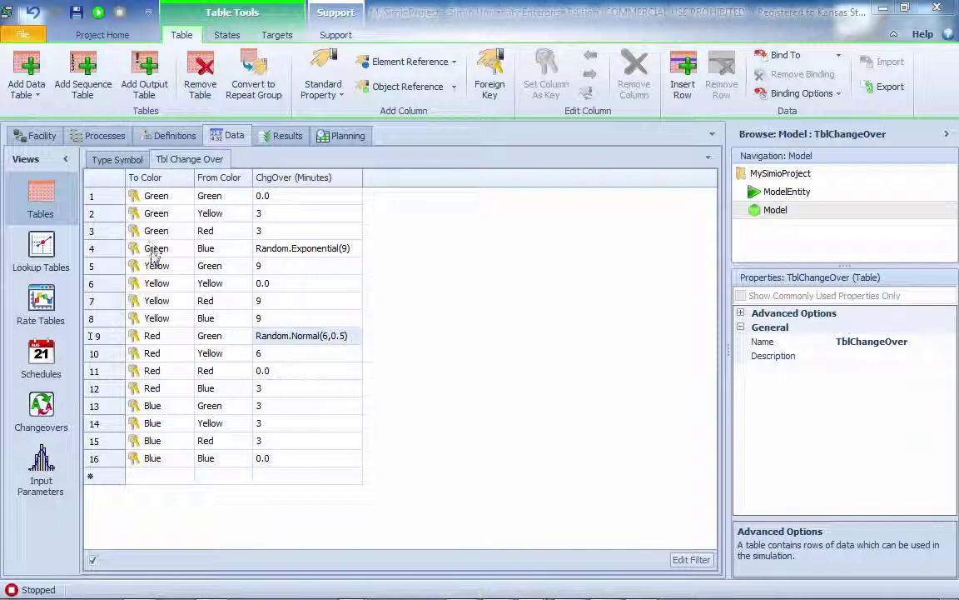
Add a discrete string state variable to the model's state definitions.
left_click(168, 134)
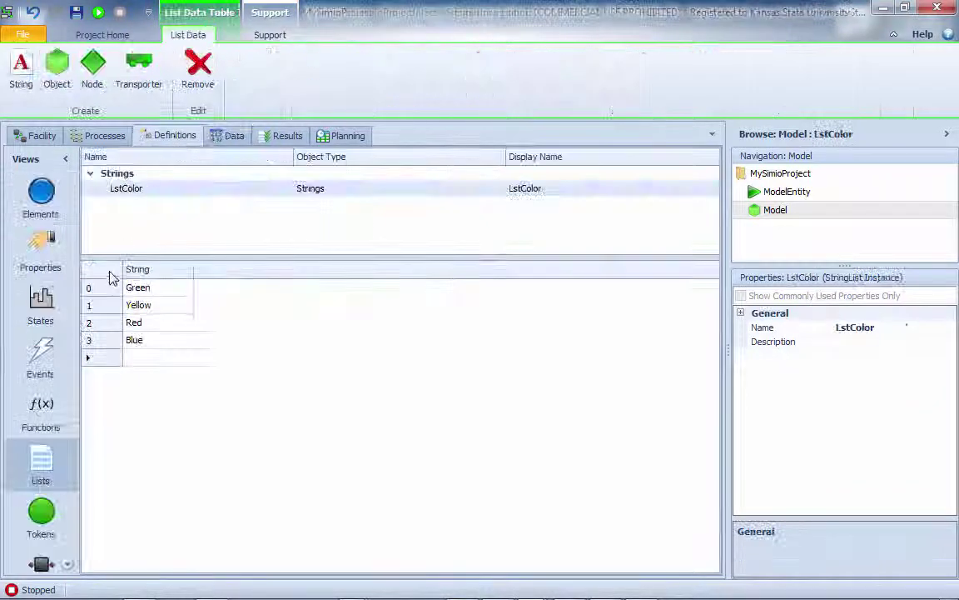
left_click(41, 300)
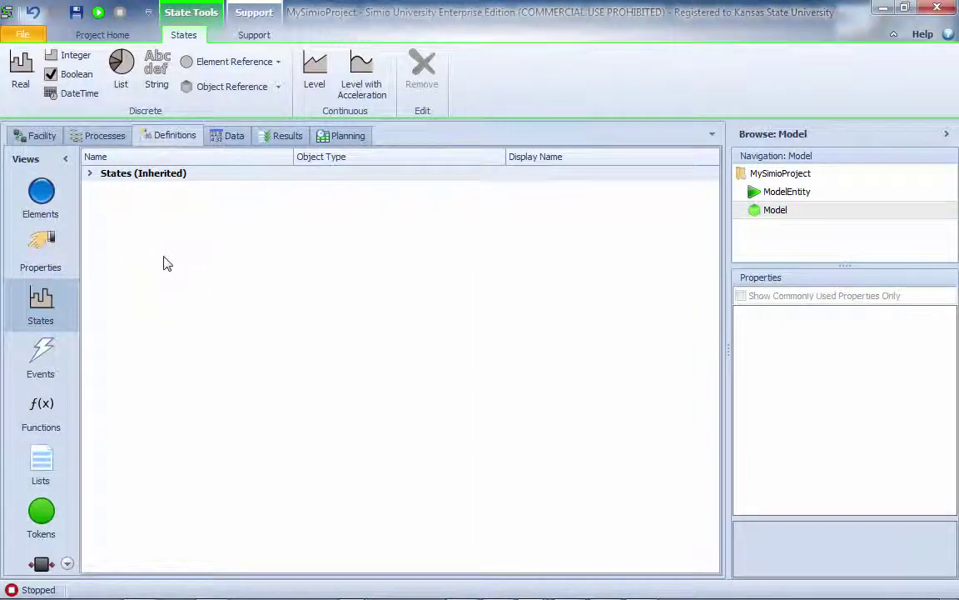
left_click(163, 90)
left_click(176, 203)
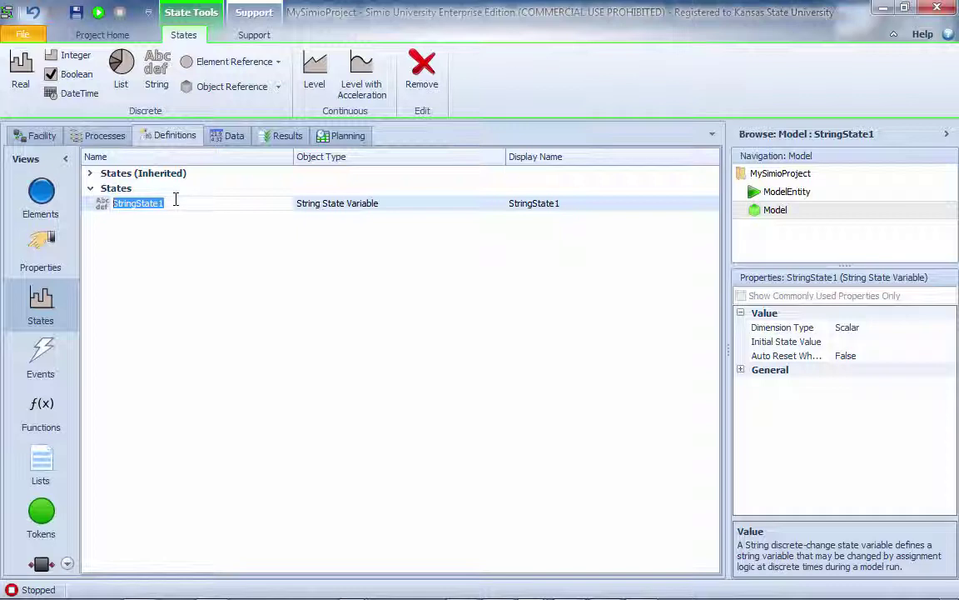
left_click(180, 138)
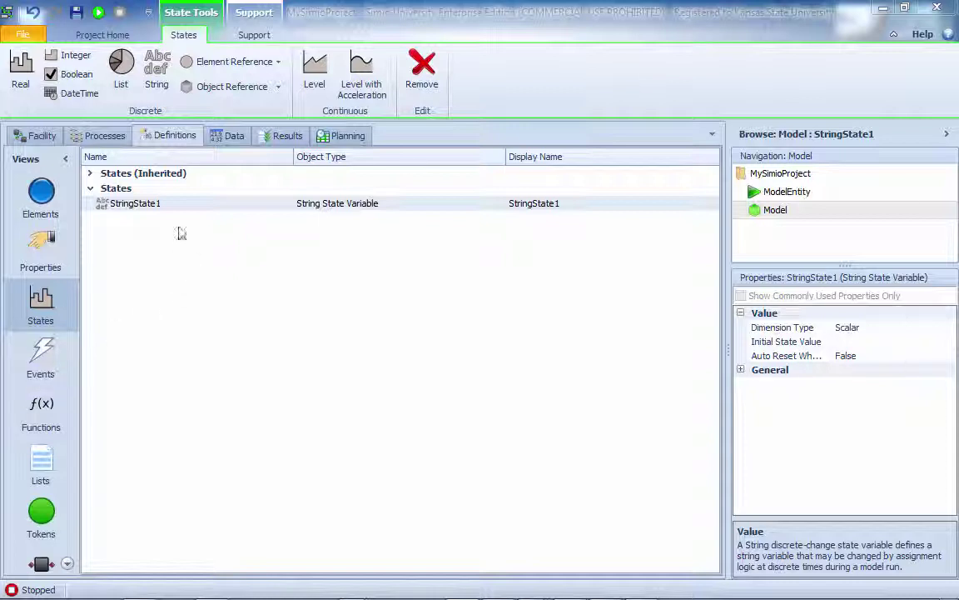
Add a discrete integer state variable to the model and name it PreviousColor.
left_click(62, 55)
left_click(166, 218)
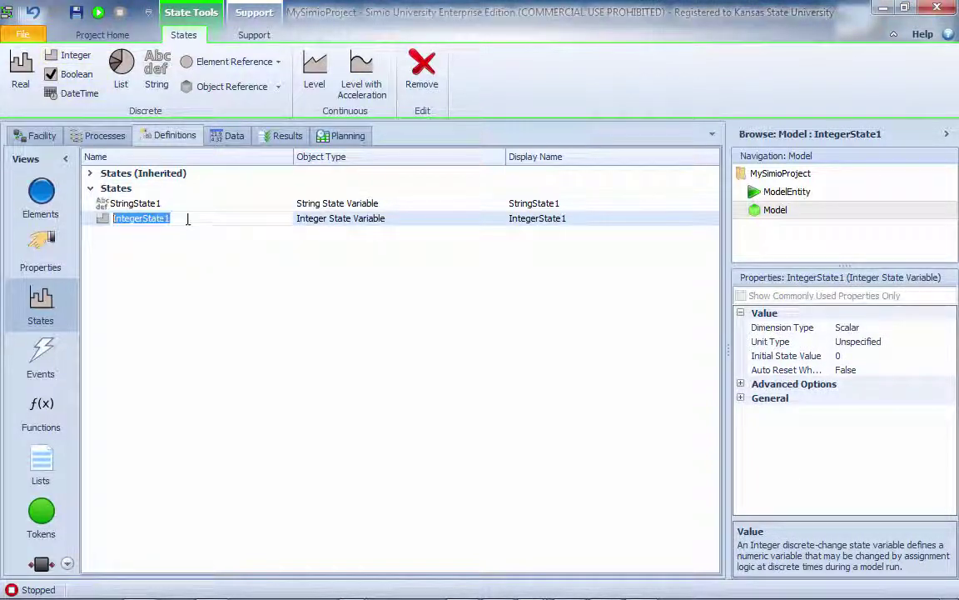
type("Pre")
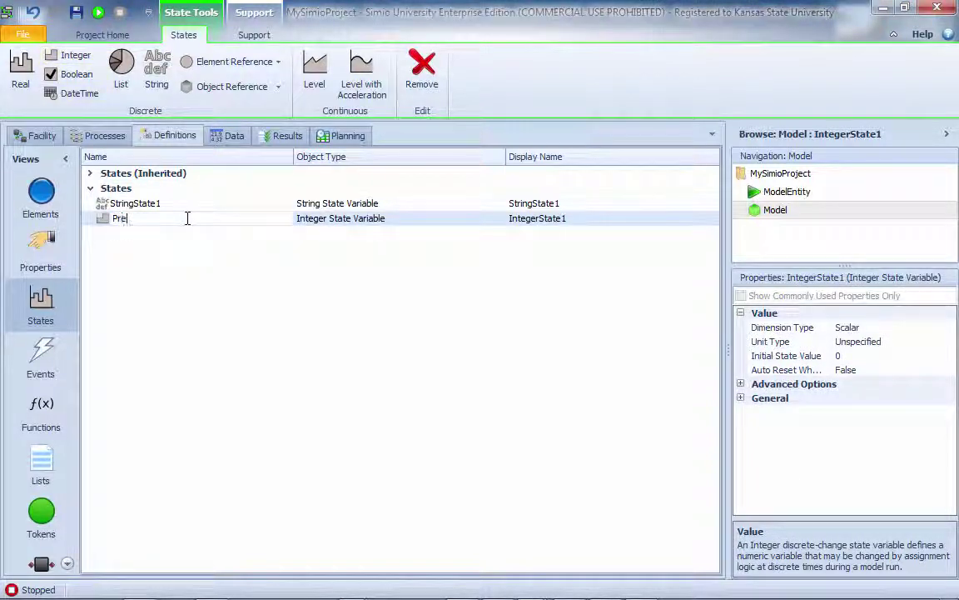
type("viousCo")
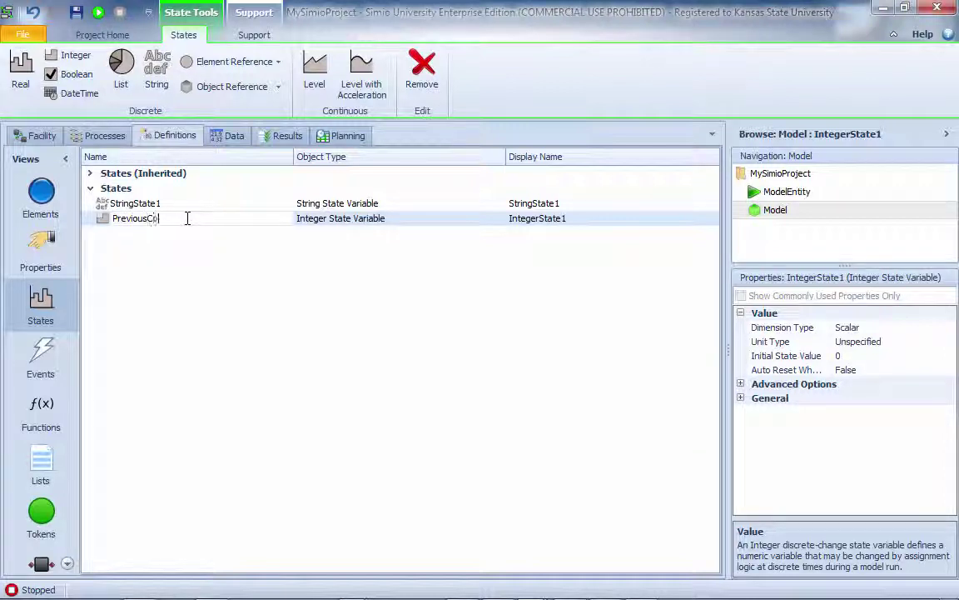
type("lor")
key("Return")
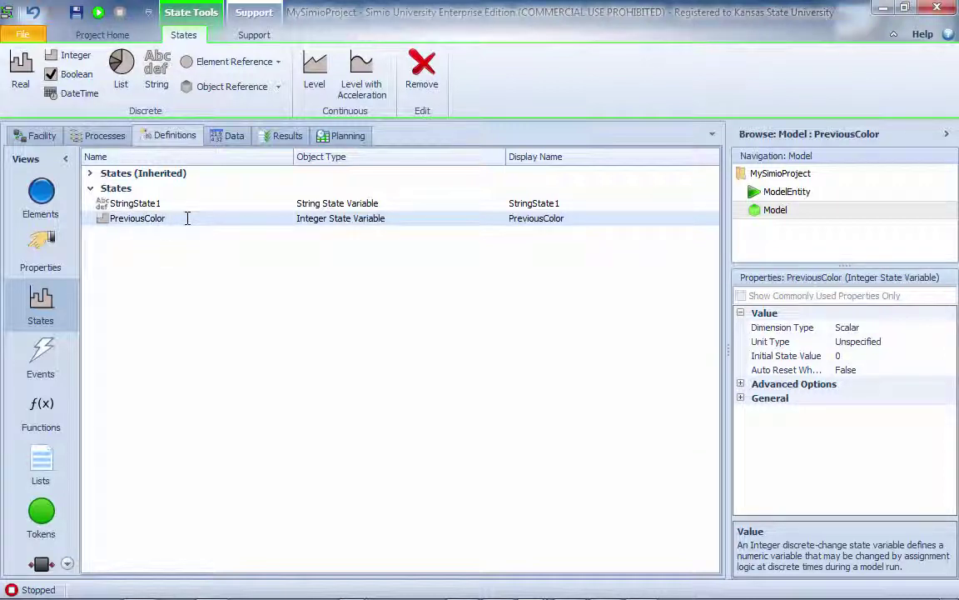
Remove the string state variable StringState1 from the model's states.
left_click(146, 203)
left_click(423, 75)
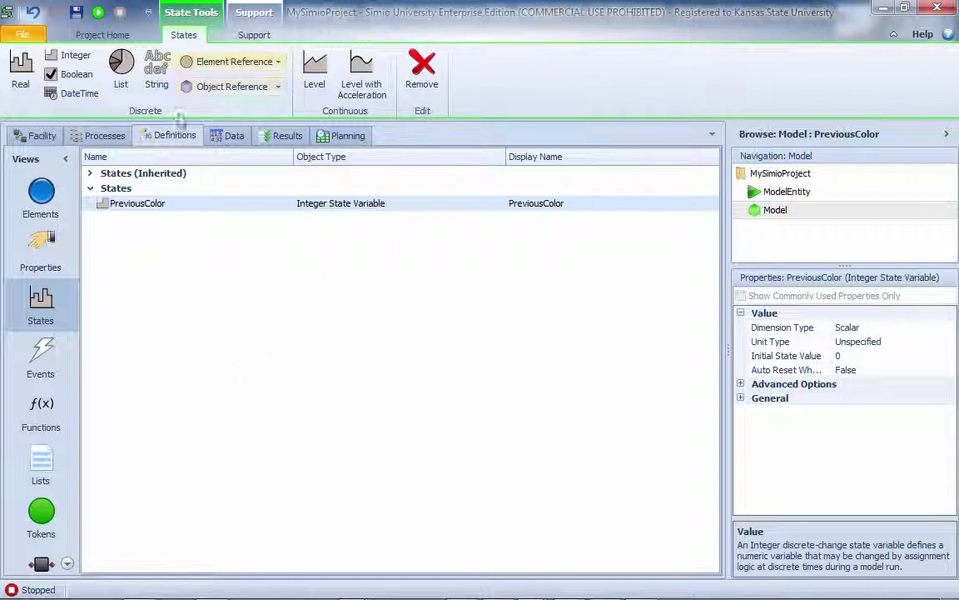
left_click(37, 135)
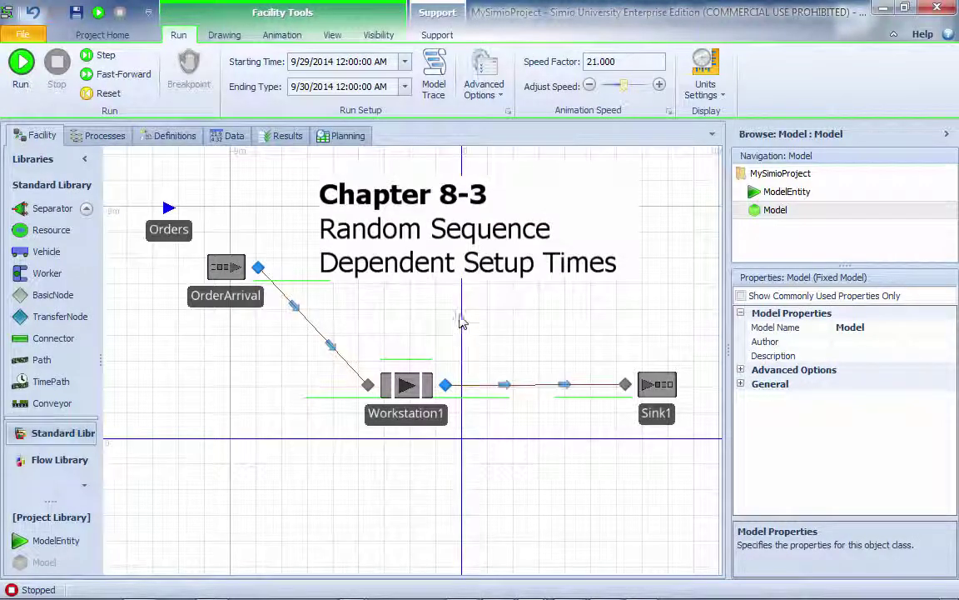
left_click(175, 136)
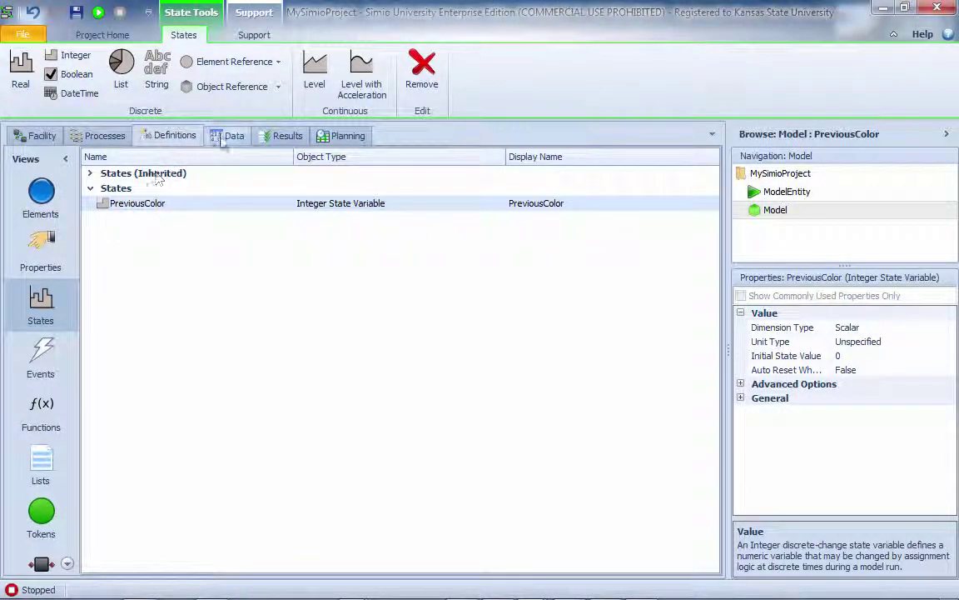
left_click(225, 135)
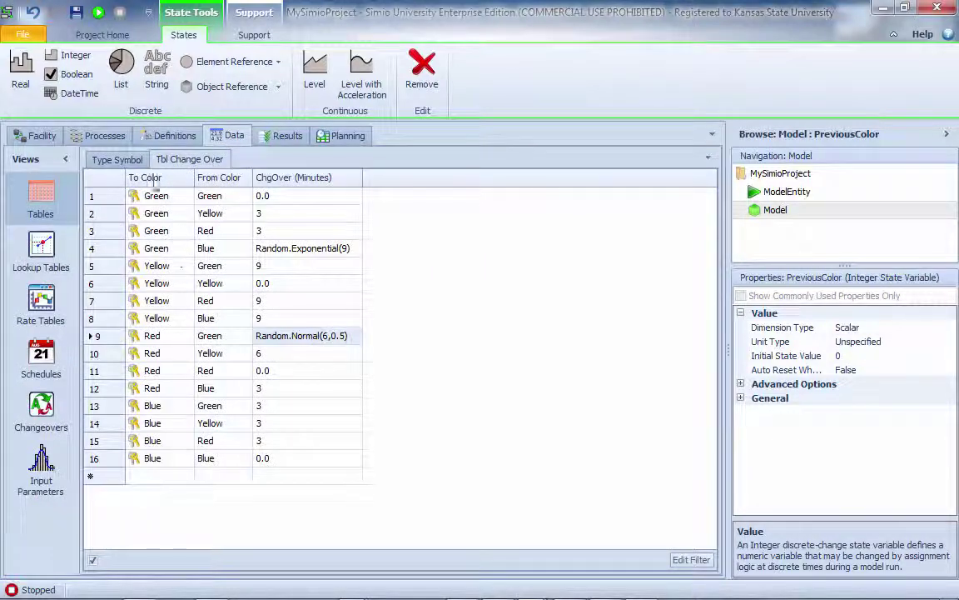
Create a Finished Setup add-on process for Workstation1 and add an Assign step to it.
left_click(99, 139)
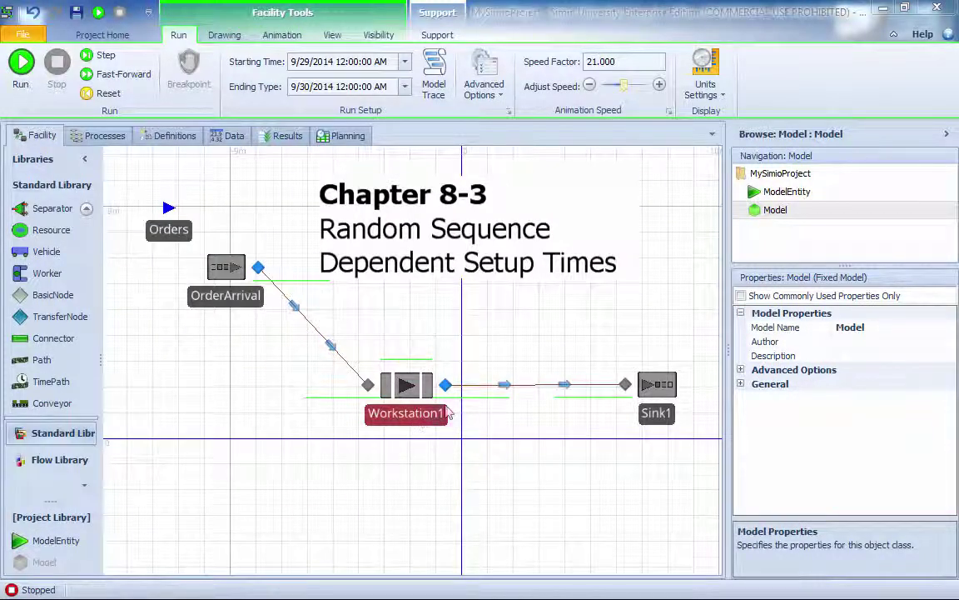
left_click(419, 416)
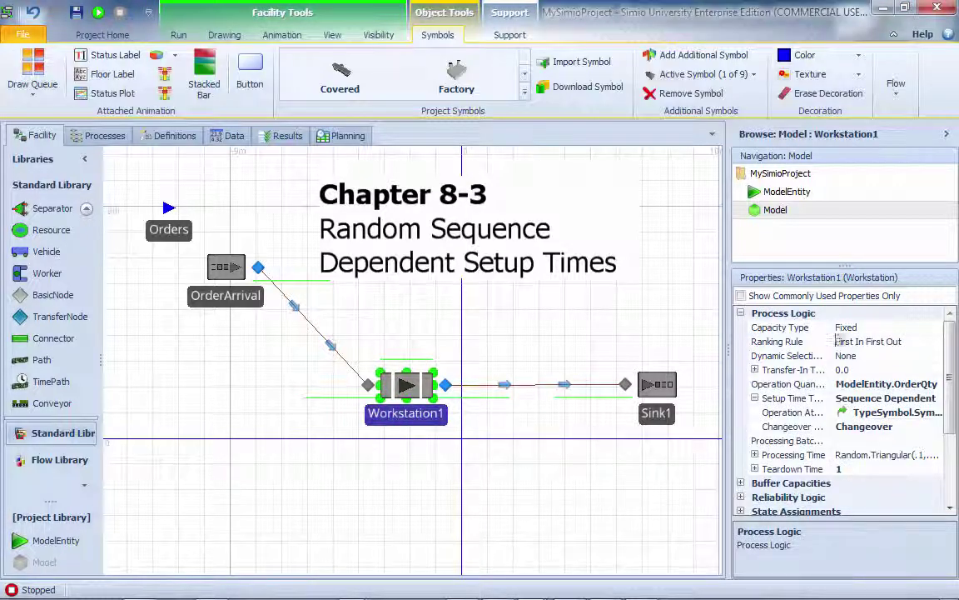
left_click_drag(837, 266, 837, 209)
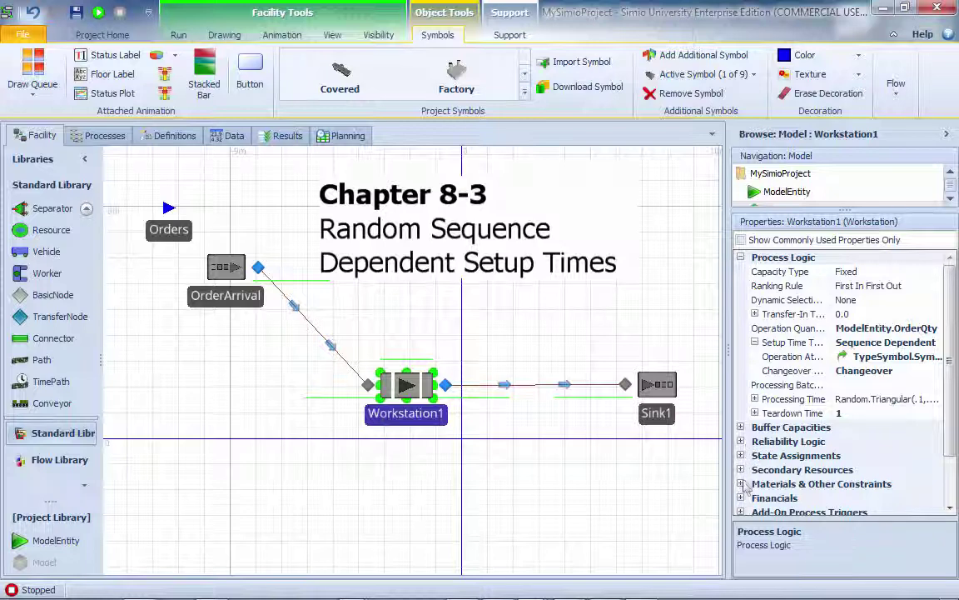
scroll(754, 479, "down", 1)
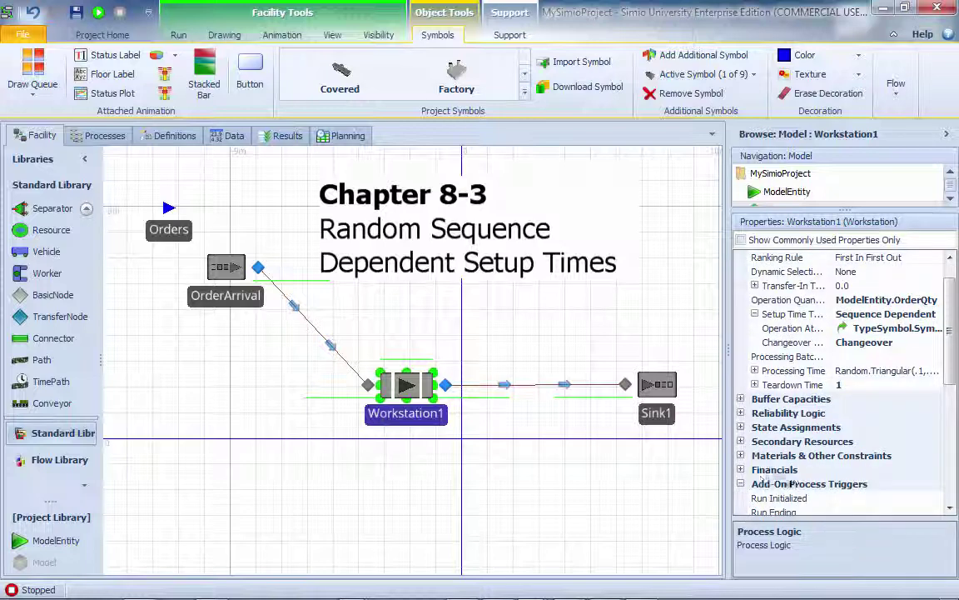
scroll(795, 466, "down", 3)
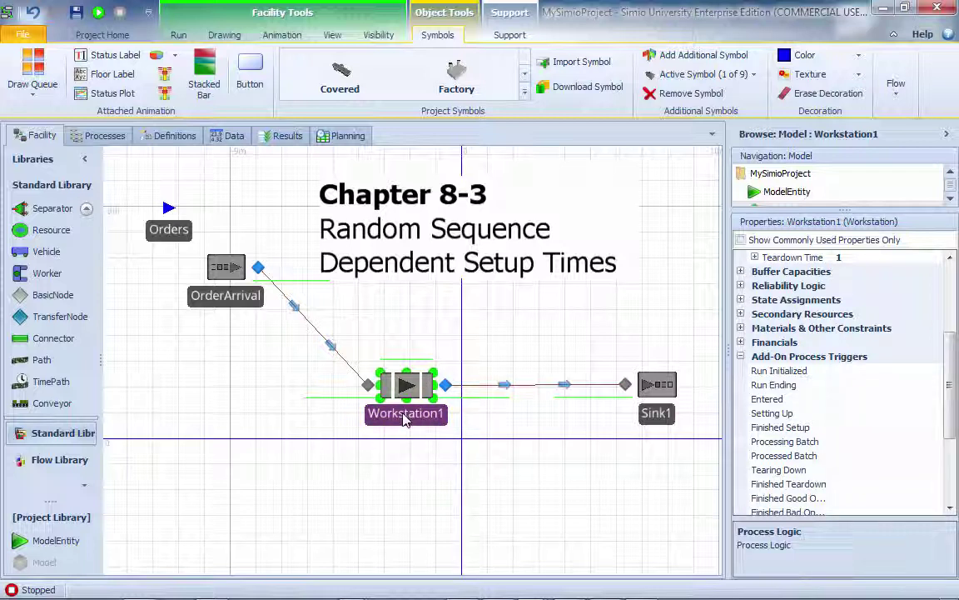
left_click(817, 429)
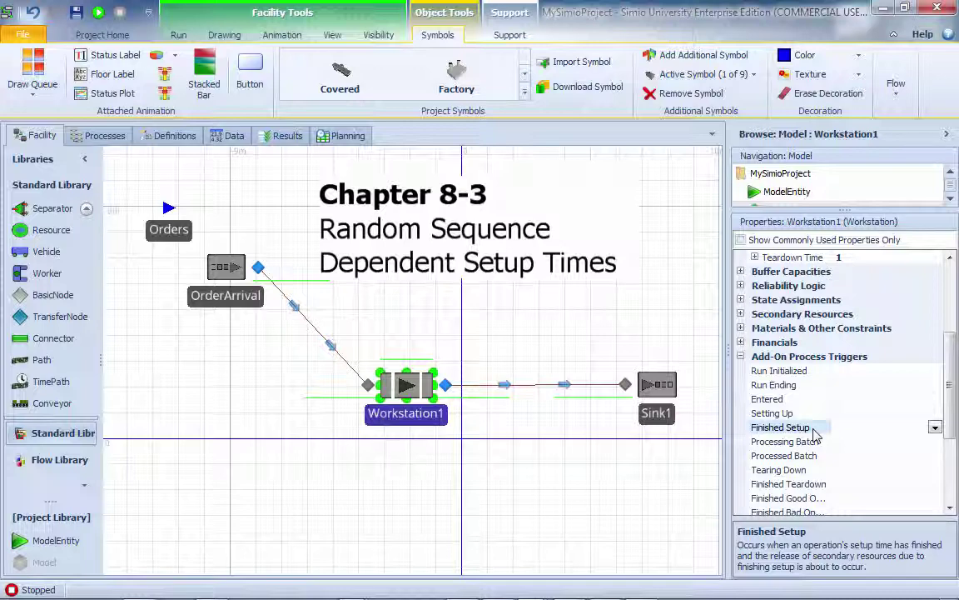
double_click(812, 427)
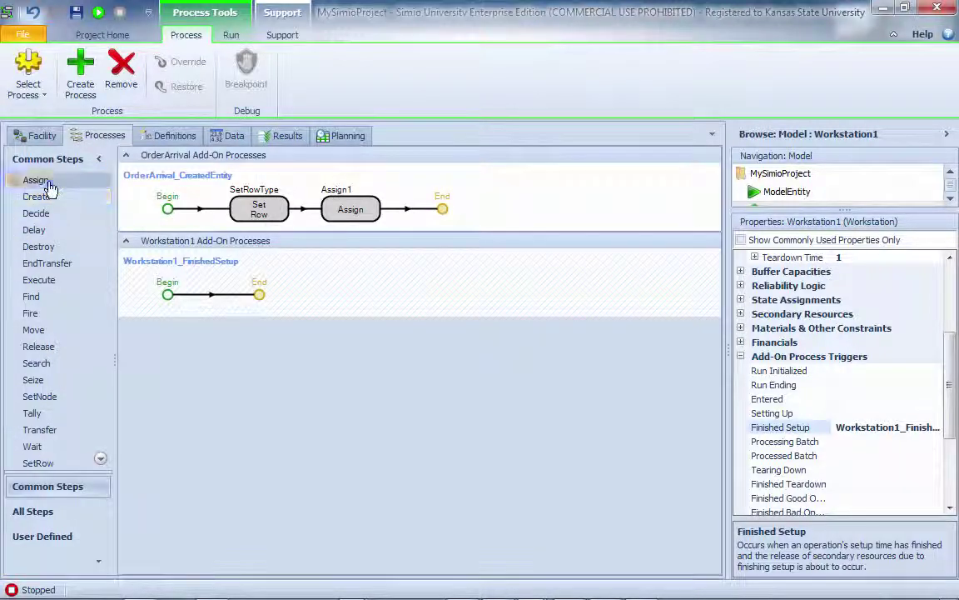
left_click_drag(42, 181, 285, 302)
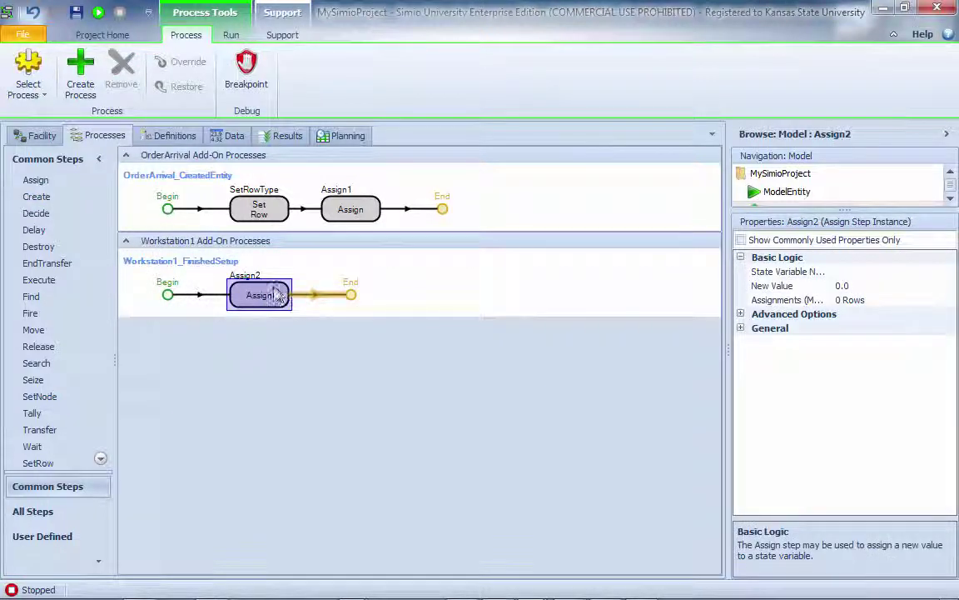
left_click(874, 286)
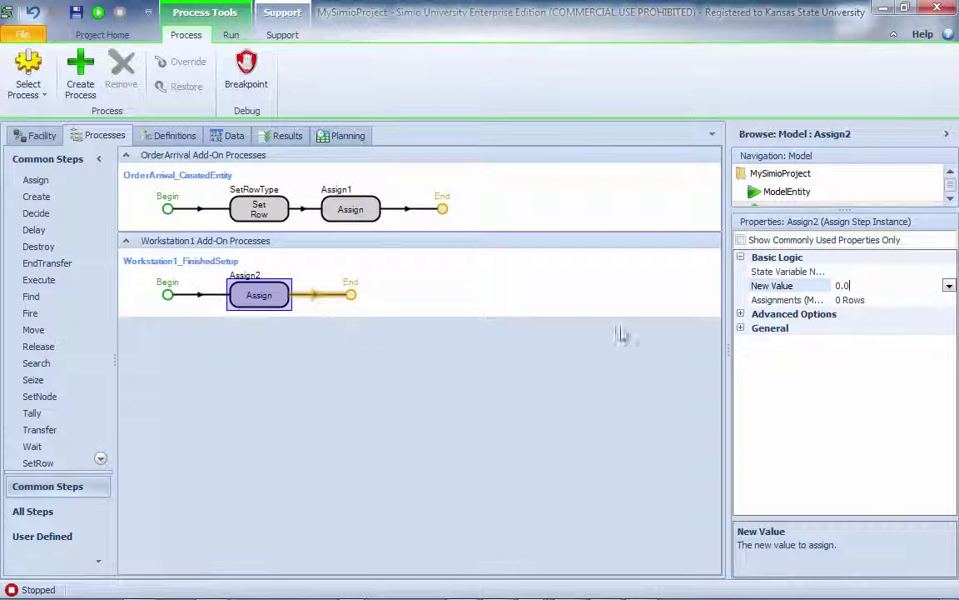
left_click(949, 285)
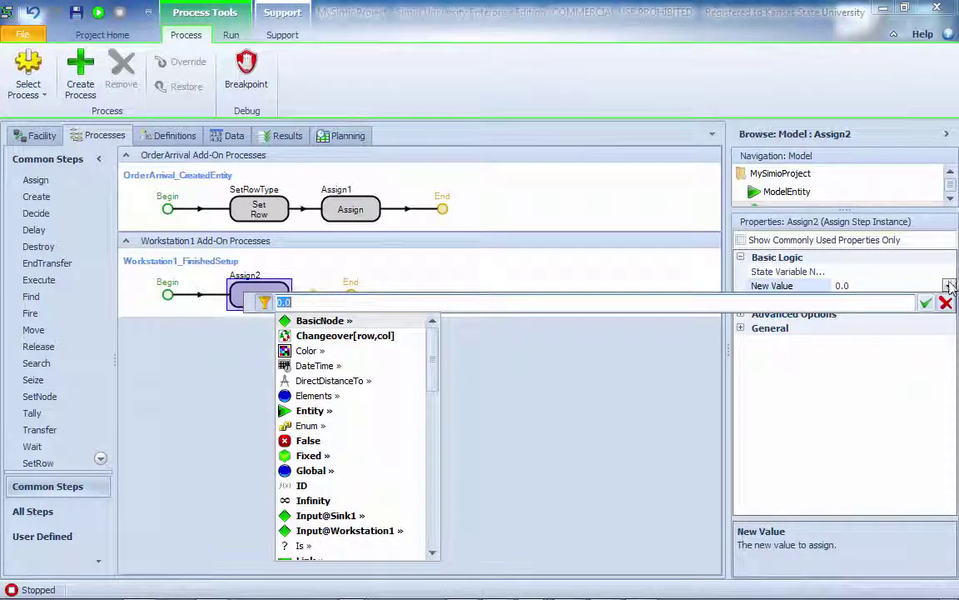
type("PreviousColor.")
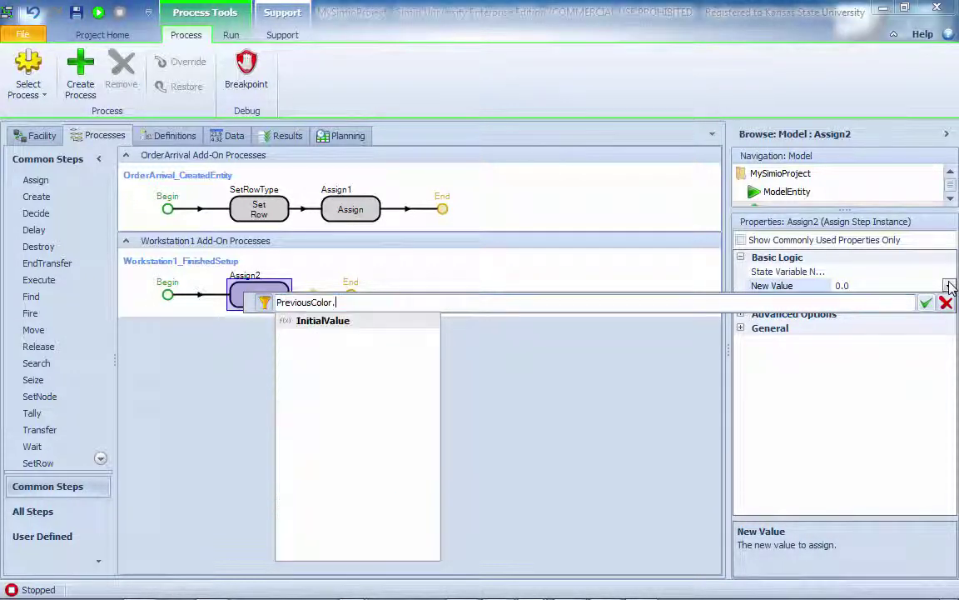
key("BackSpace")
key("Return")
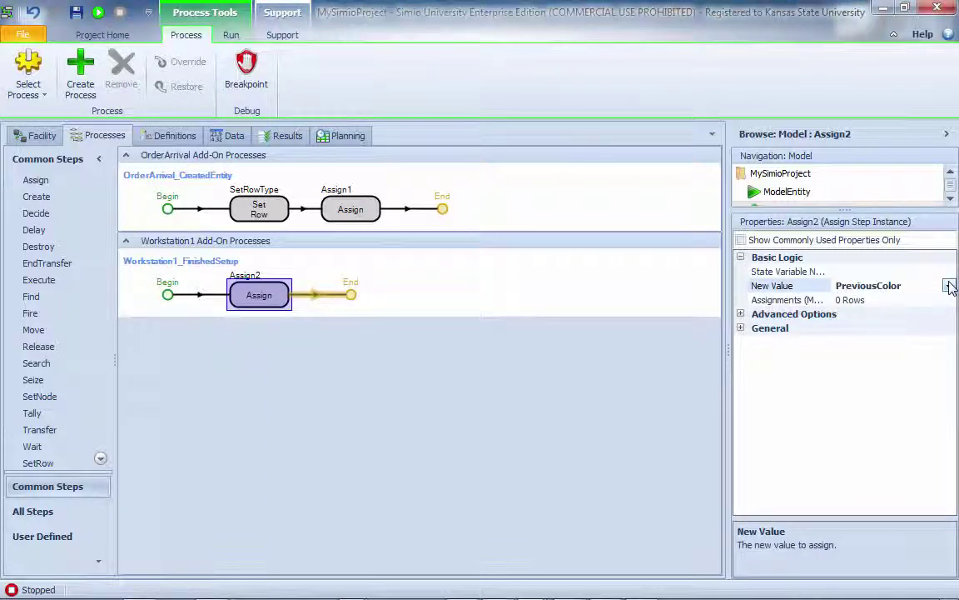
left_click(925, 286)
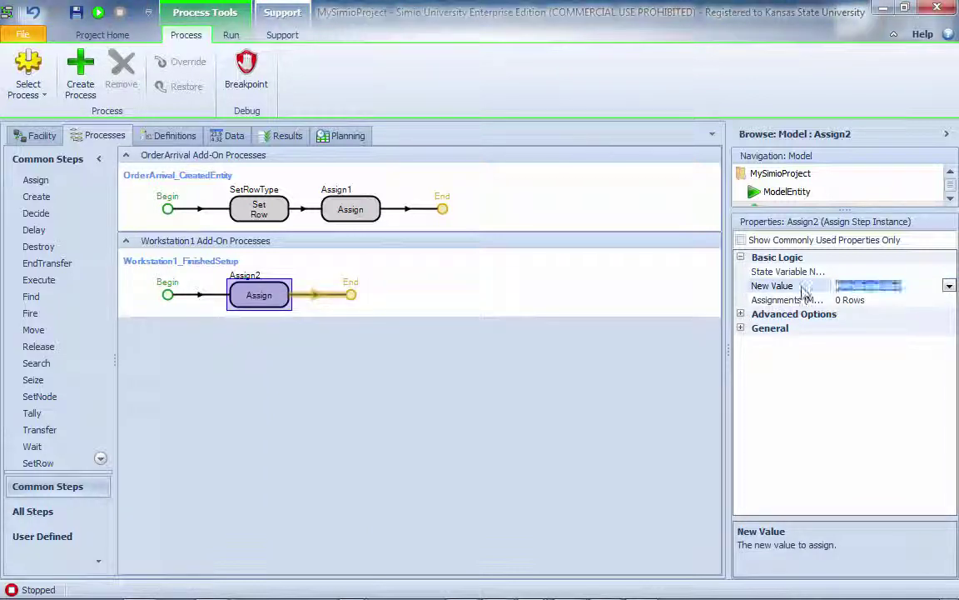
In the Finished Setup Assign step, set the state variable name to PreviousColor and the new value to TypeSymbol.Symbol + 1.
left_click(839, 272)
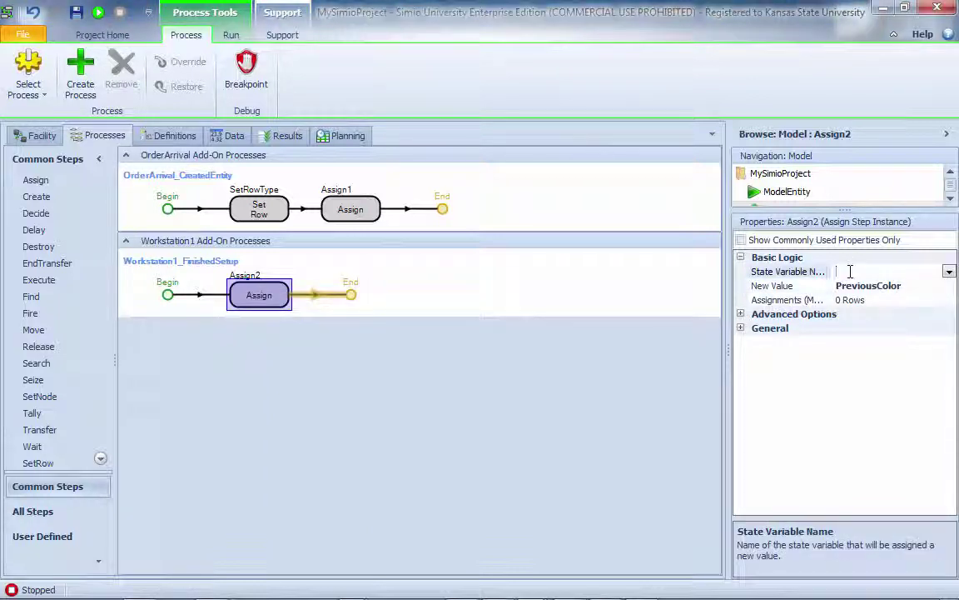
type("PreviousColor")
left_click(913, 285)
left_click(948, 285)
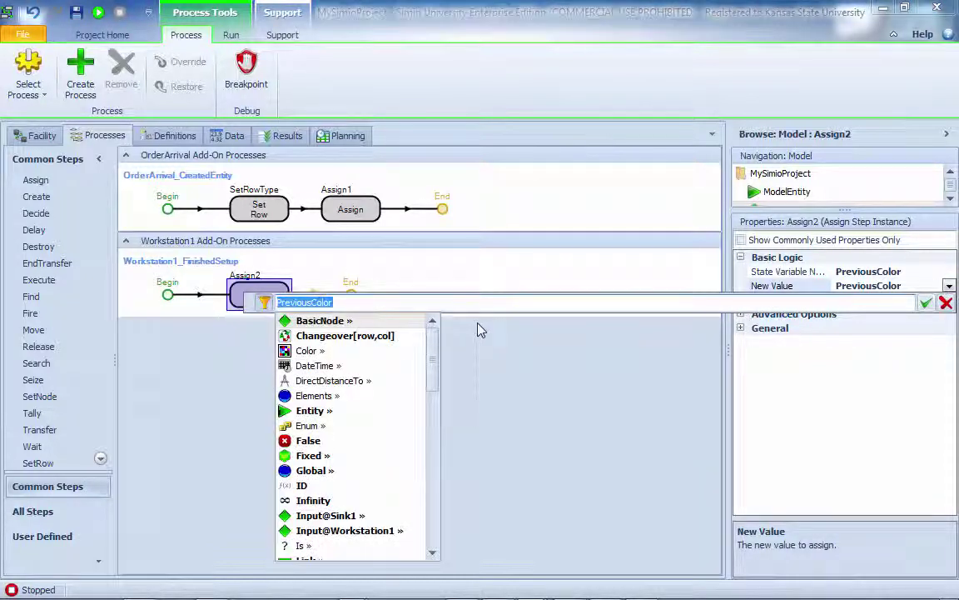
type("T")
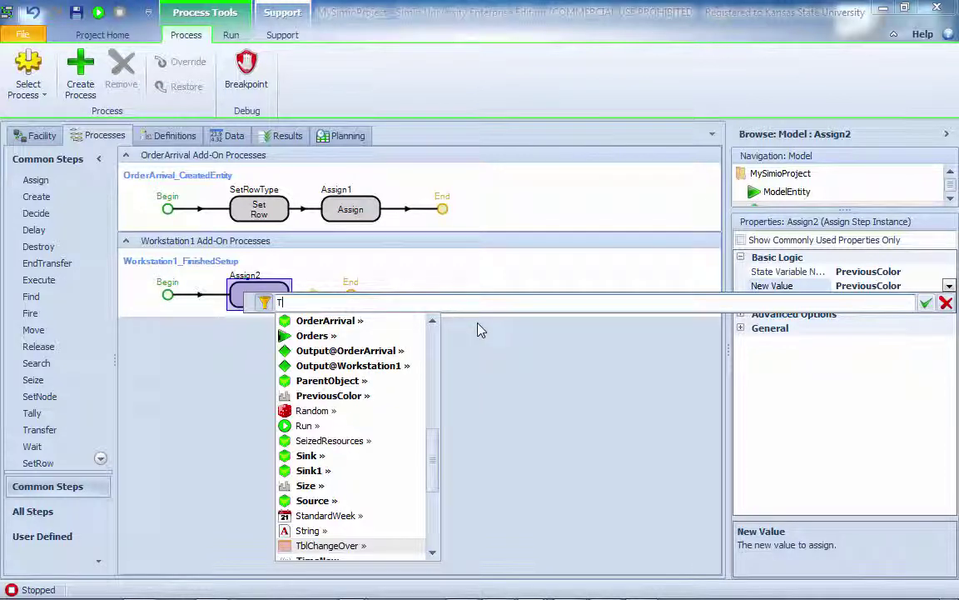
type("ype")
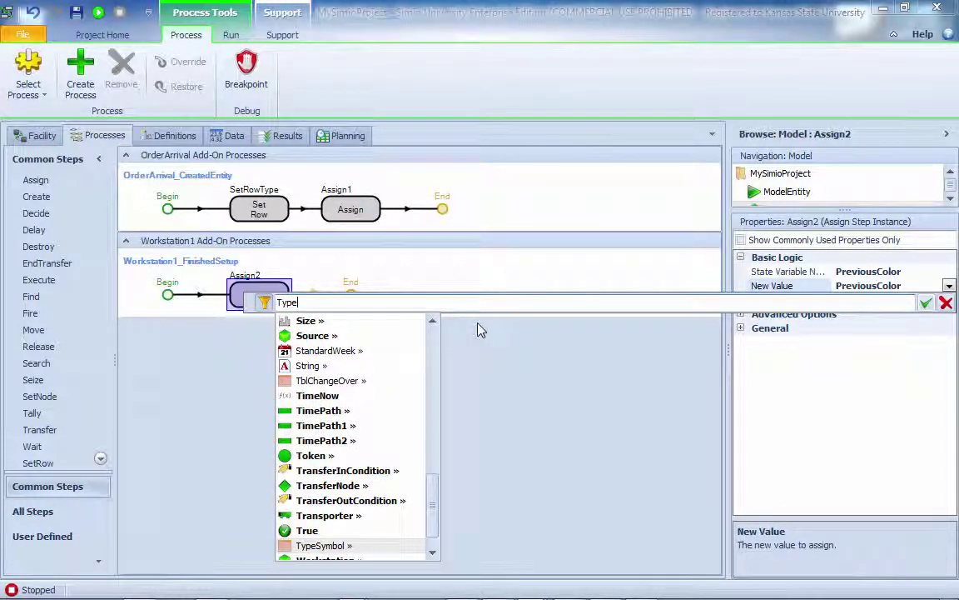
type("Symbol.")
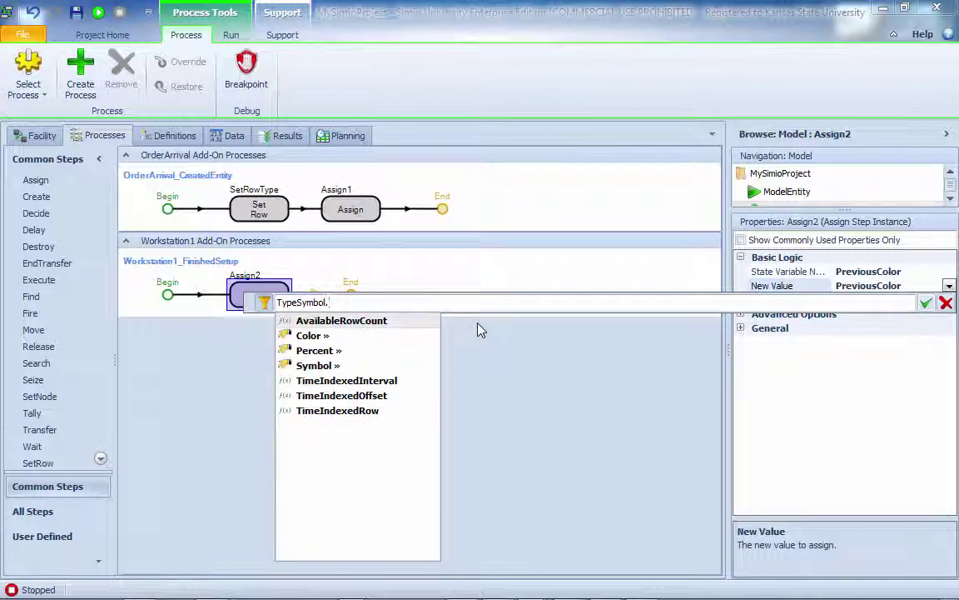
type("S")
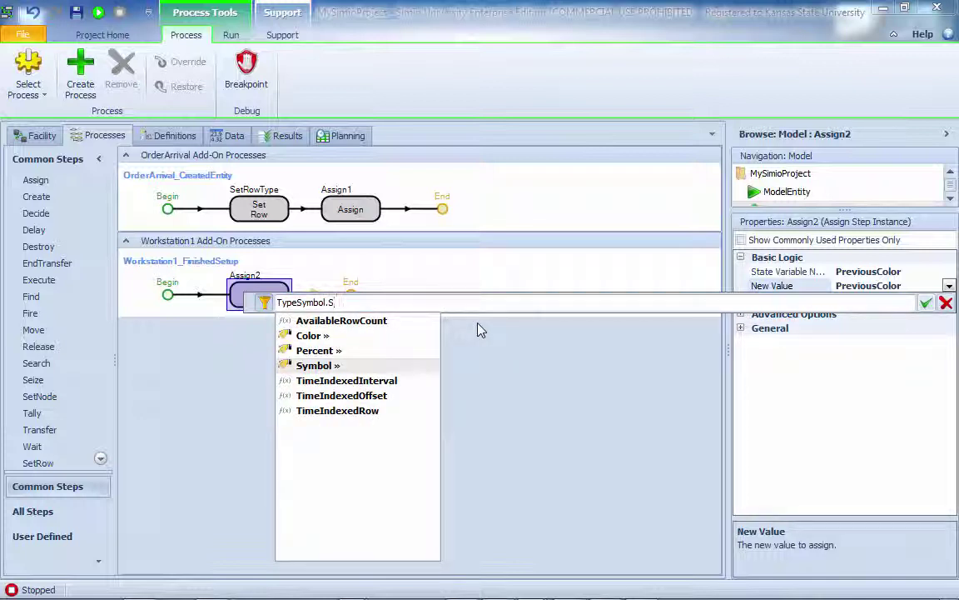
type("ymbol.")
key("BackSpace")
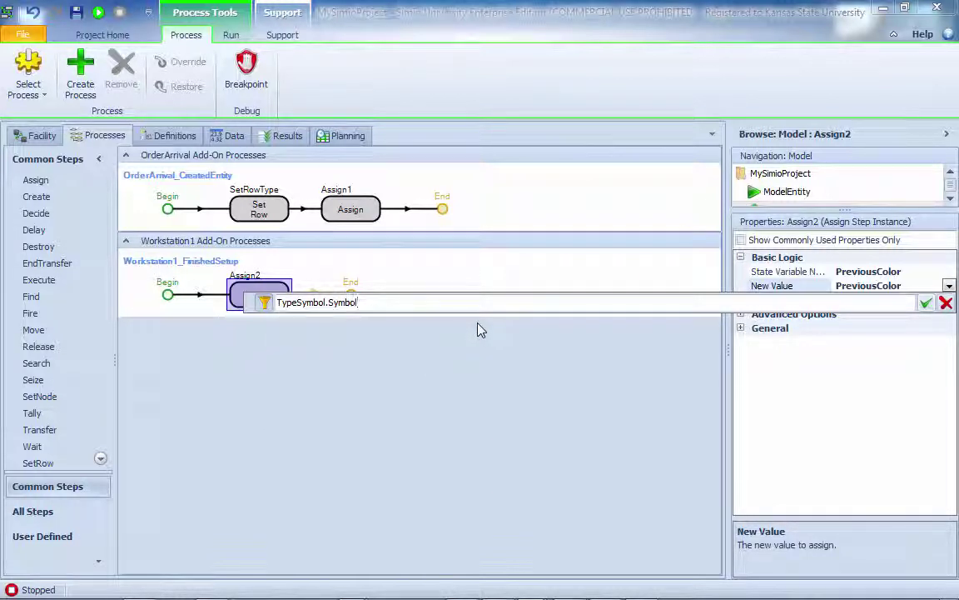
type("+ 1")
key("Return")
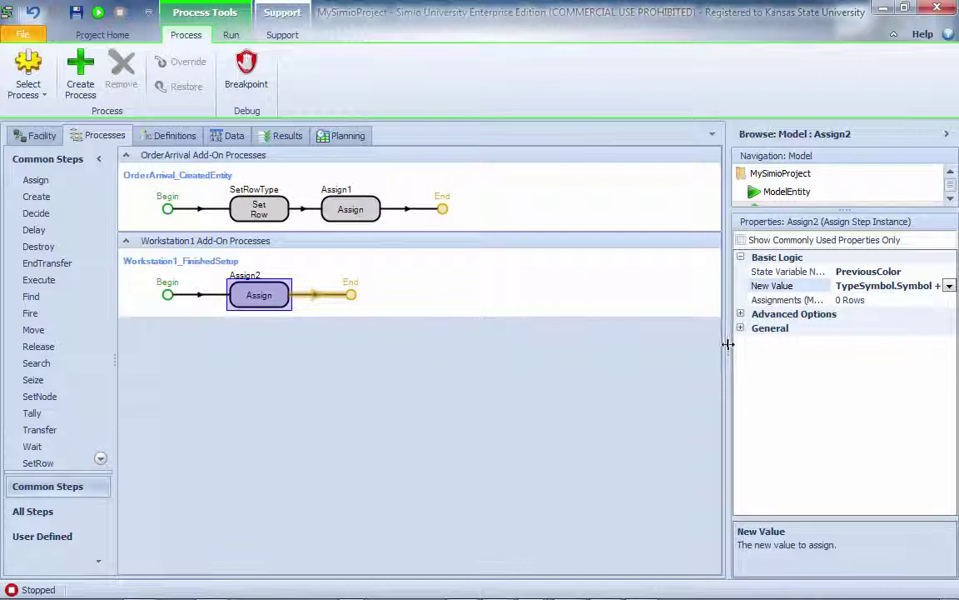
left_click_drag(728, 350, 610, 358)
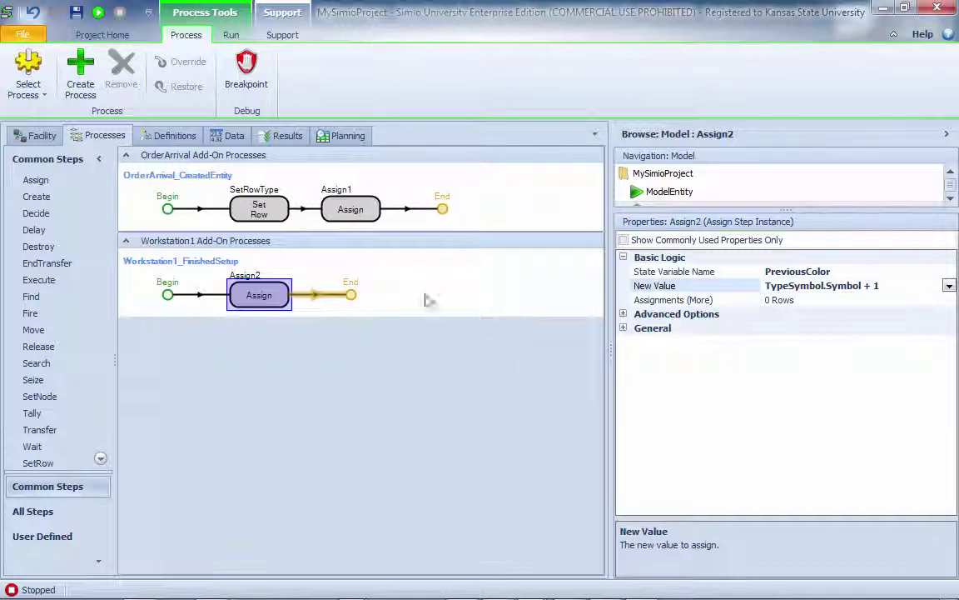
Examine the changeover rows related to the Green, Yellow and Red entries of the TypeSymbol table.
left_click(234, 140)
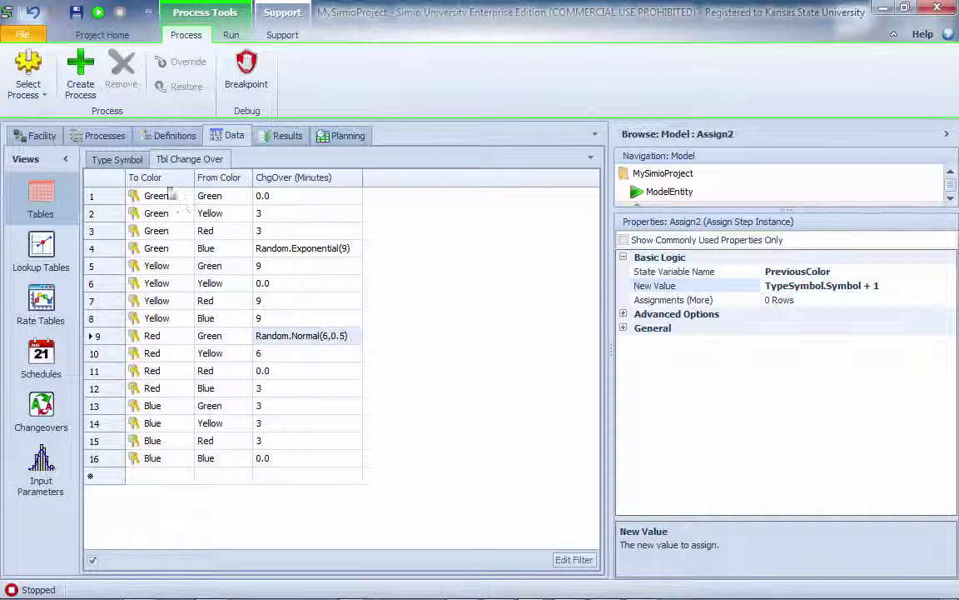
left_click(125, 161)
left_click(131, 196)
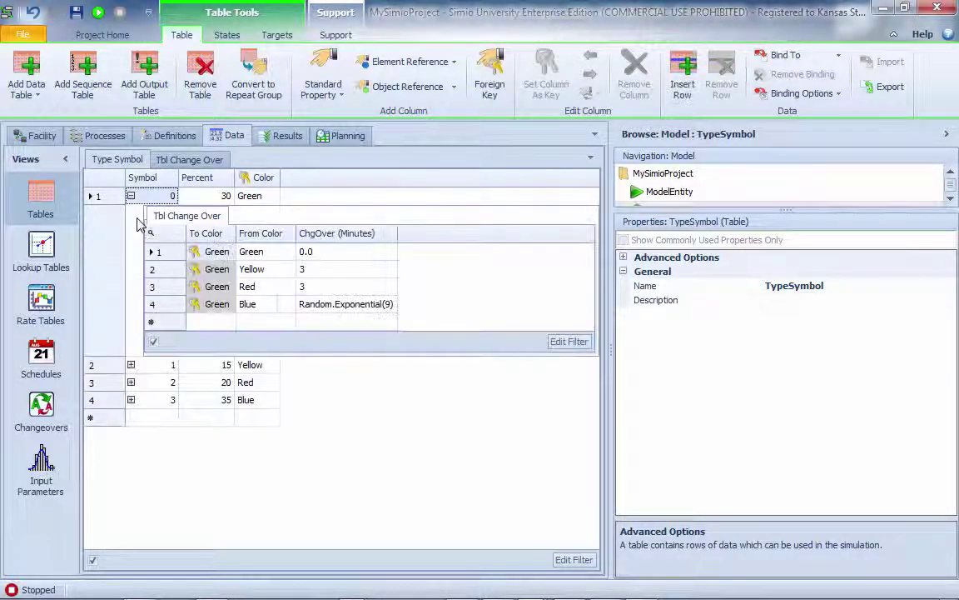
left_click(131, 364)
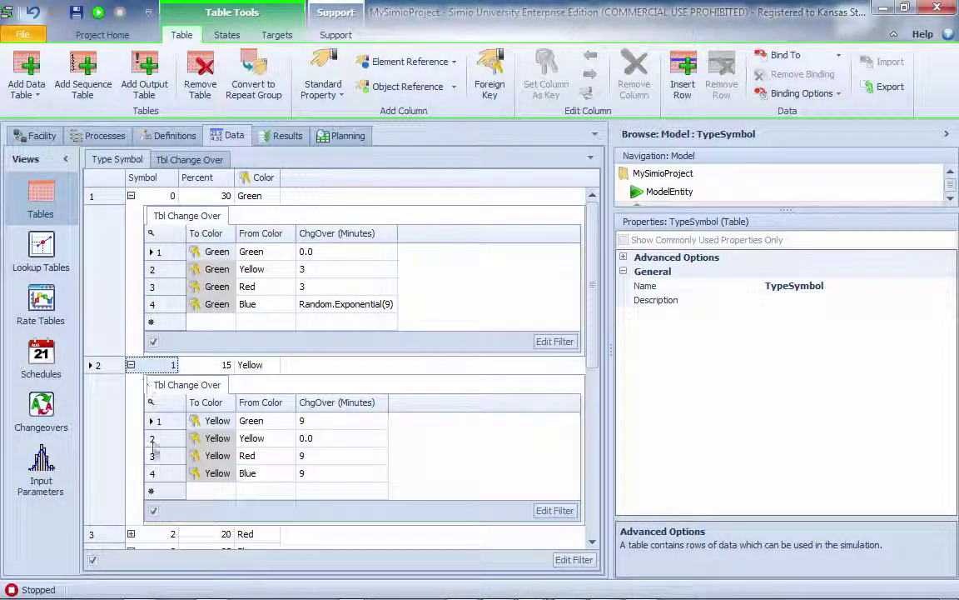
left_click(131, 532)
scroll(352, 432, "up", 2)
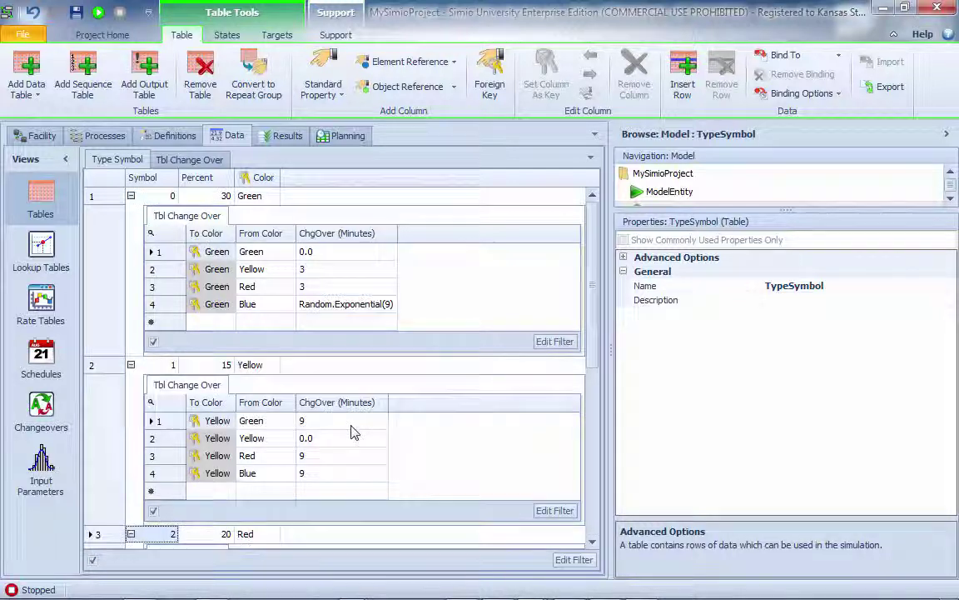
scroll(352, 432, "down", 3)
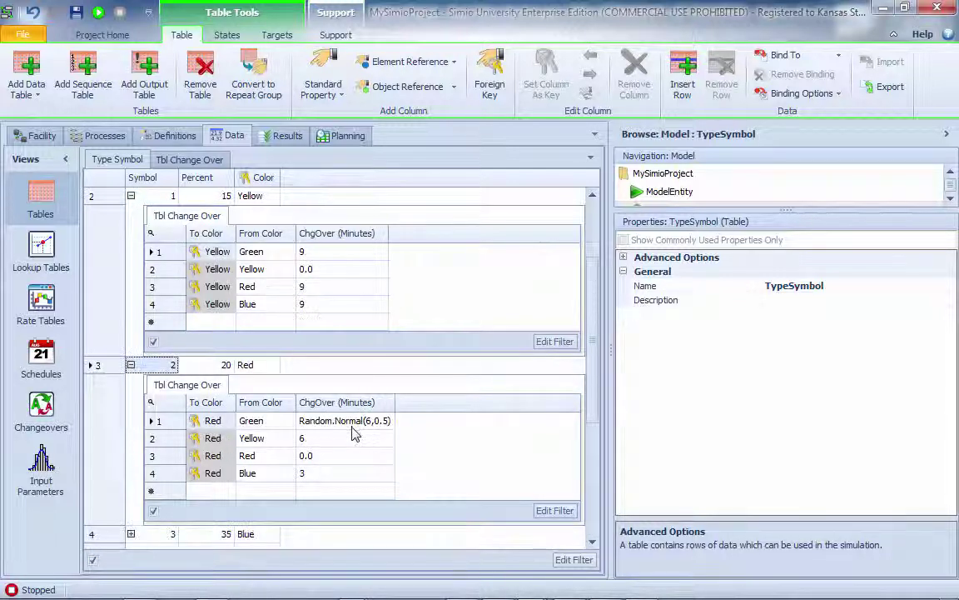
scroll(352, 433, "up", 3)
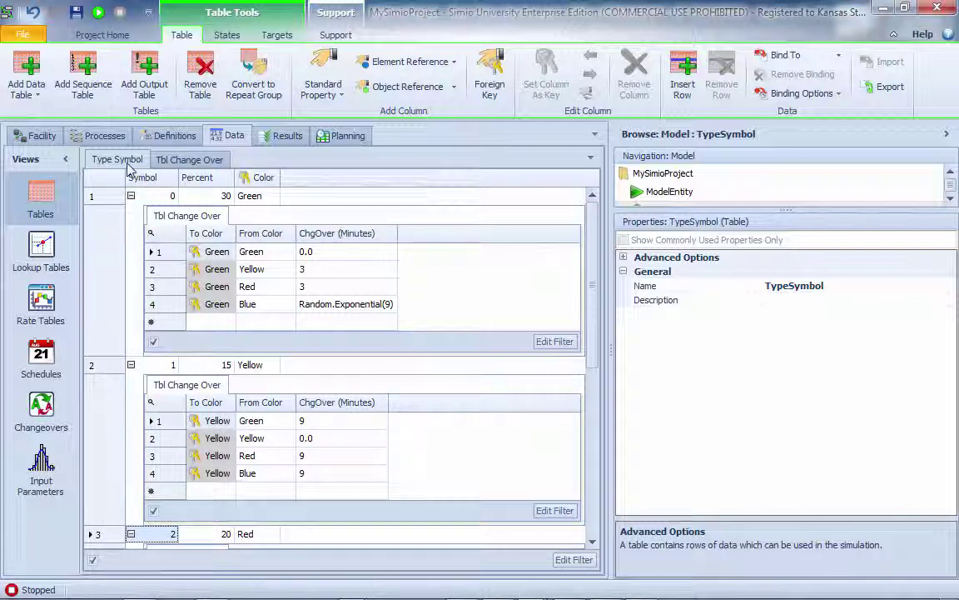
Return to the facility view and set Workstation1's setup time type to Specific.
left_click(35, 134)
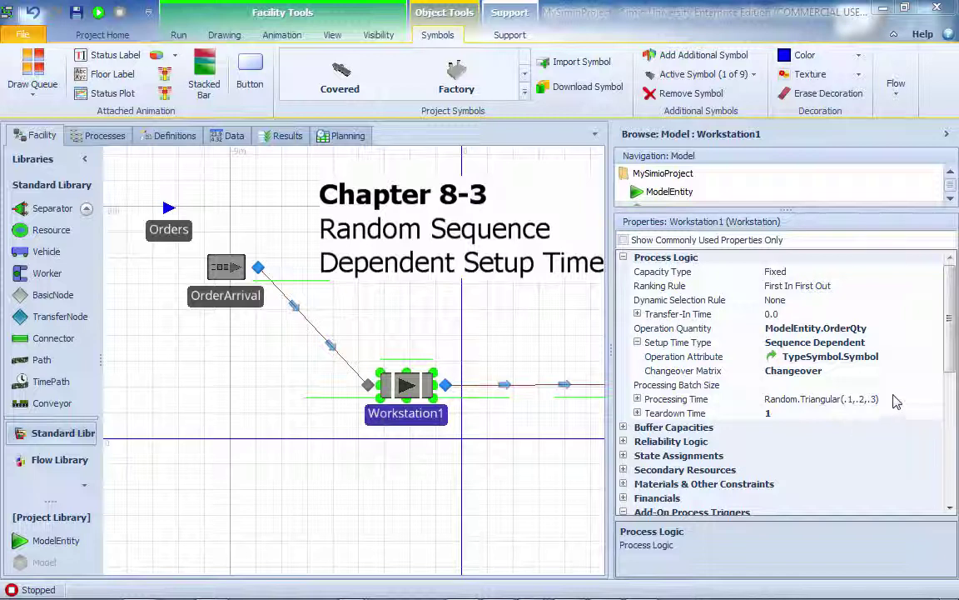
left_click(926, 342)
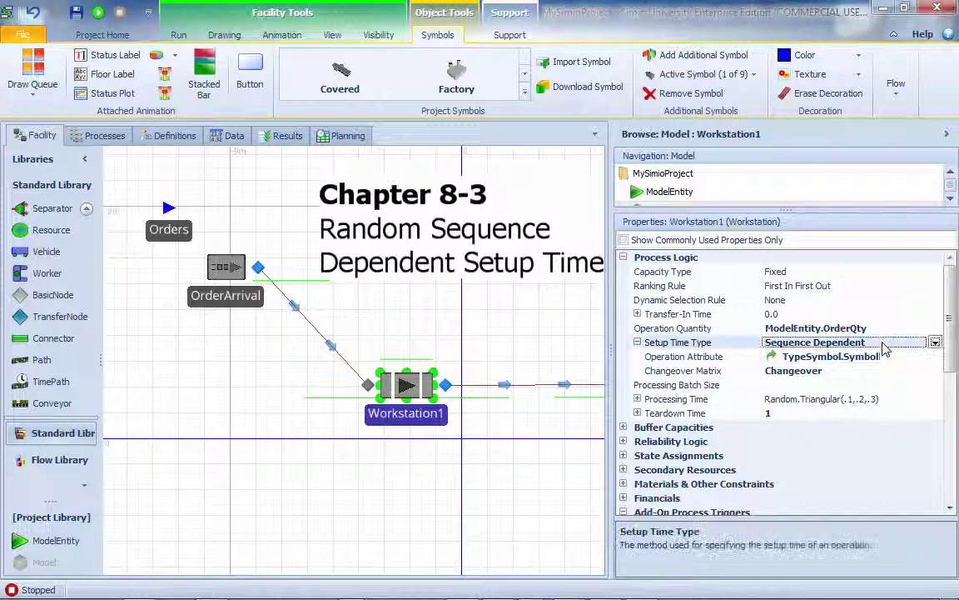
left_click(935, 342)
left_click(849, 359)
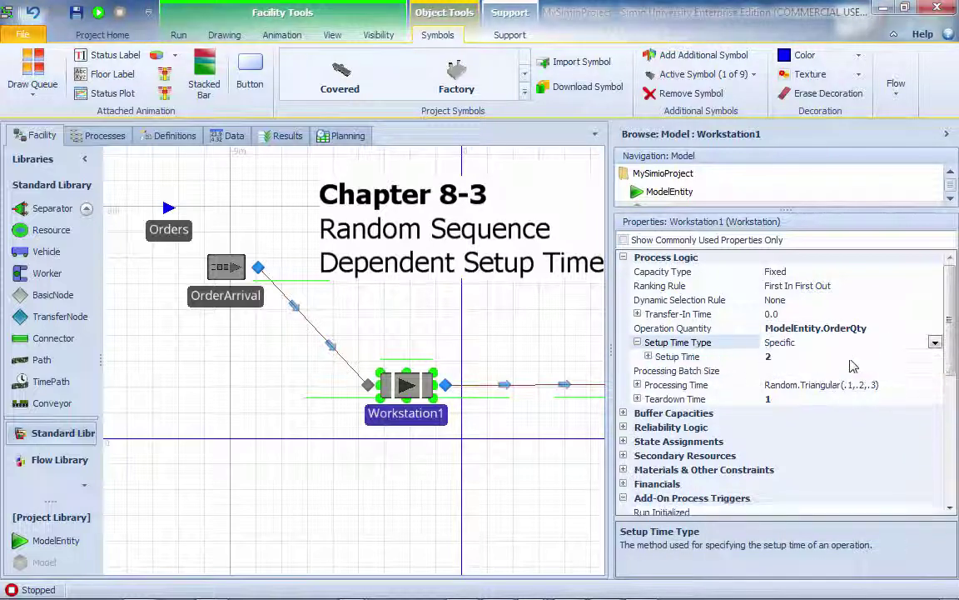
Replace Workstation1's setup time value with an expression beginning with TblChangeOver[PreviousColor].
left_click(858, 357)
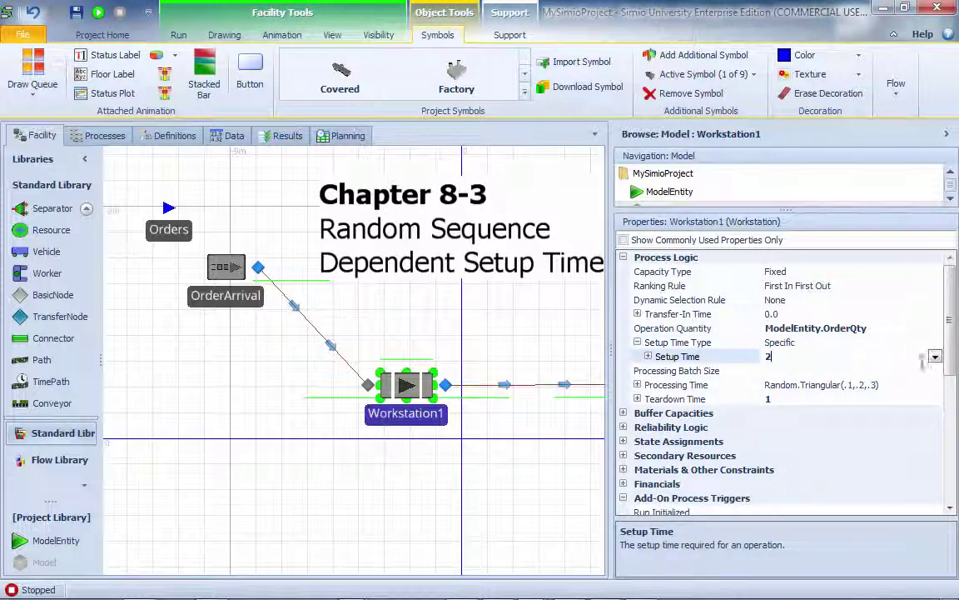
left_click(935, 357)
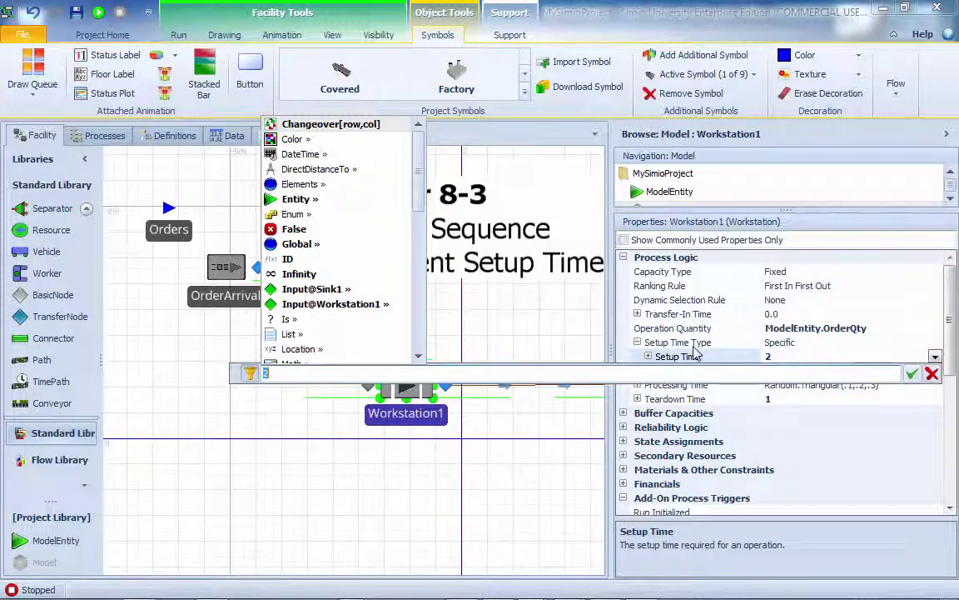
type("Ta")
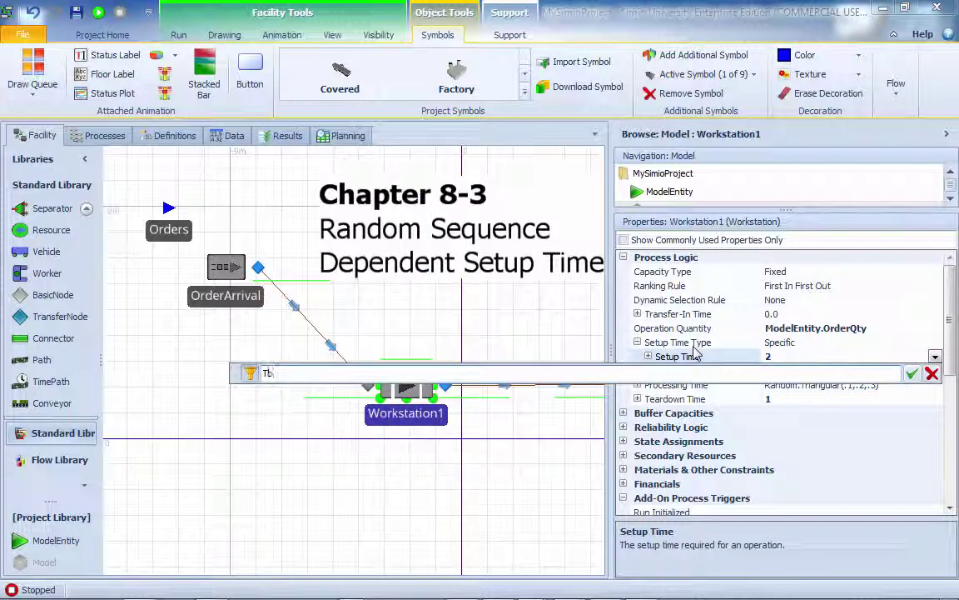
key("BackSpace")
key("BackSpace")
type("T")
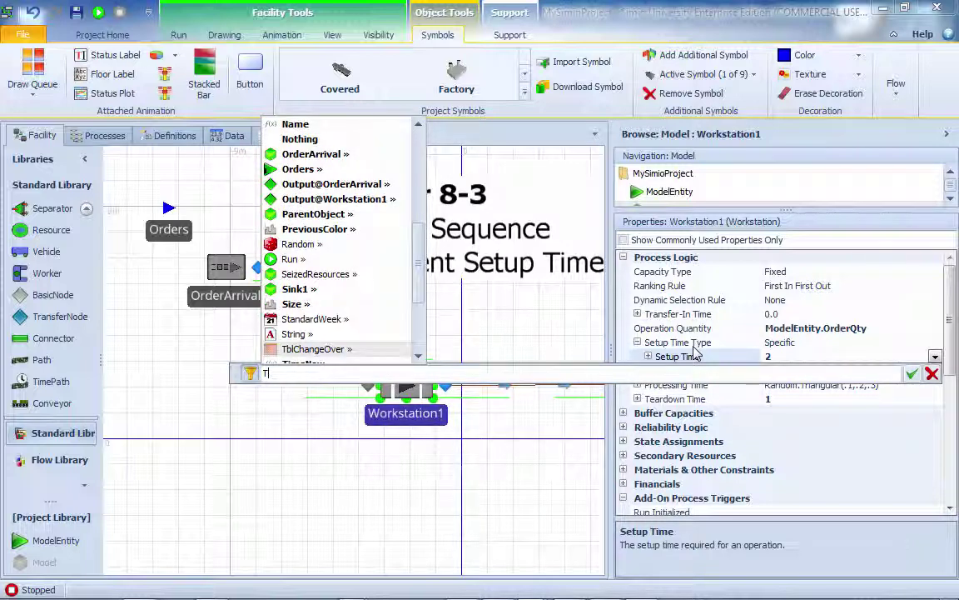
type("blChangeOver.")
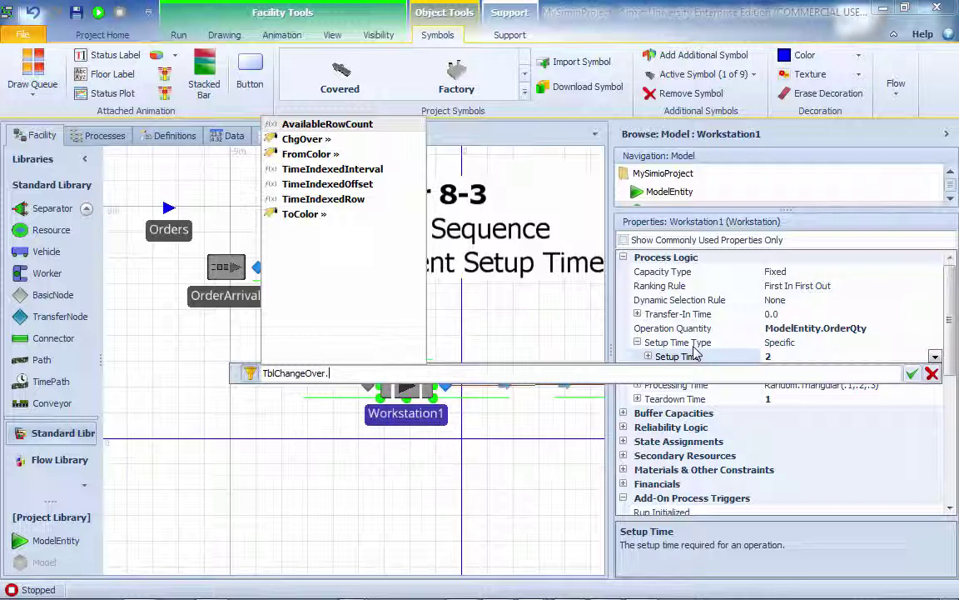
key("BackSpace")
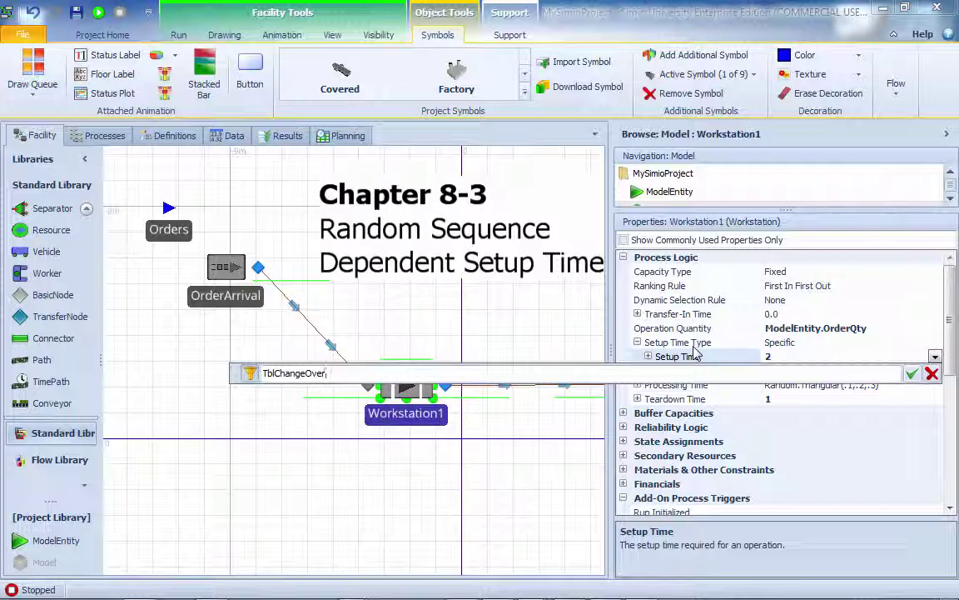
type("[]")
key("Left")
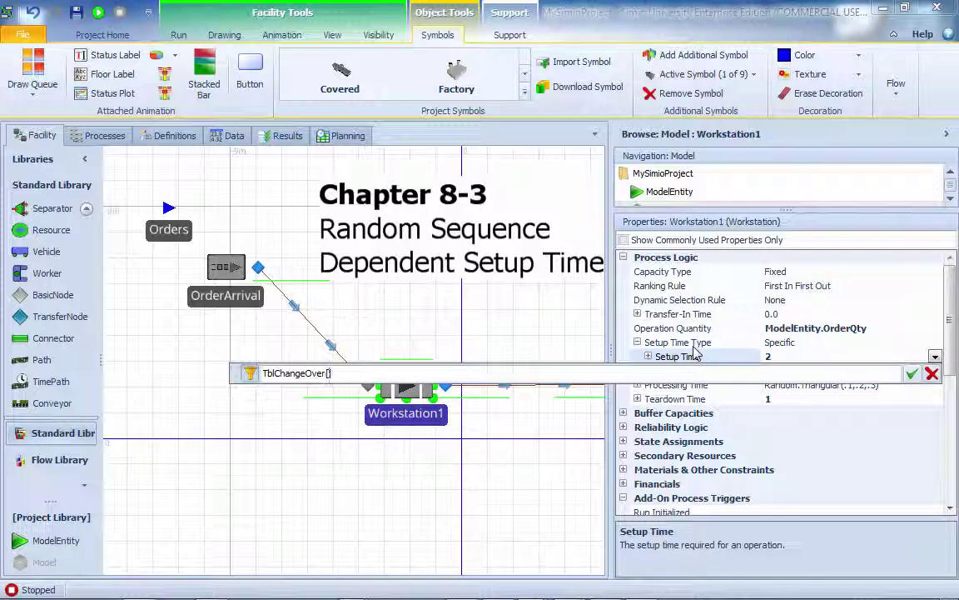
type("P")
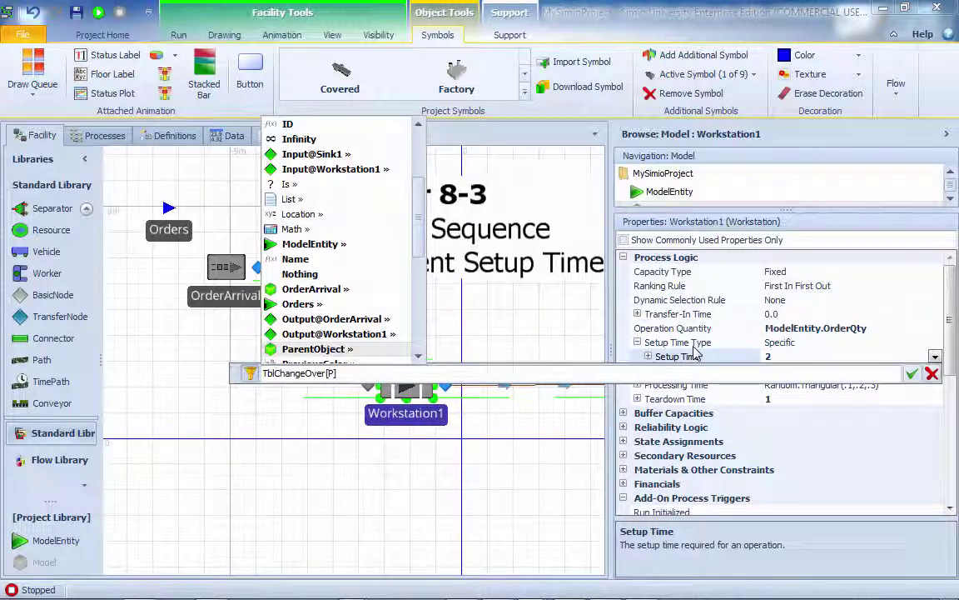
type("re")
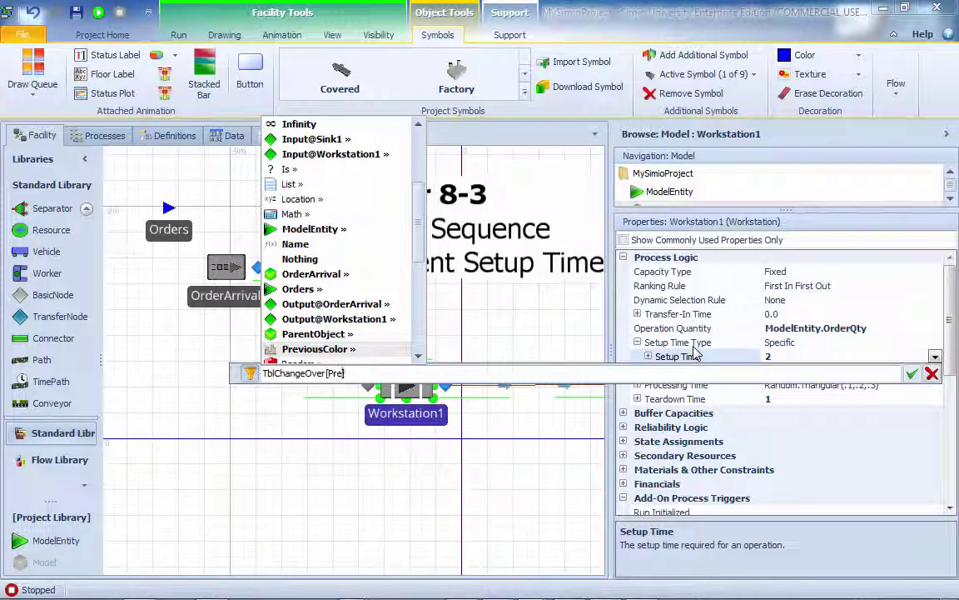
key("Return")
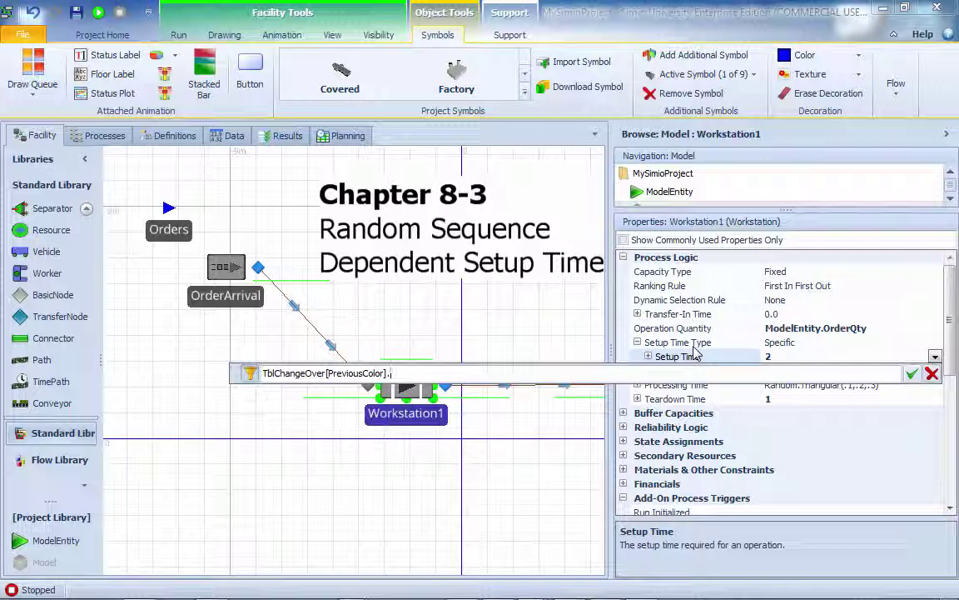
Complete the setup time expression with the table column reference so it reads TblChangeOver[PreviousColor].ChgOver, and accept it.
type(".C")
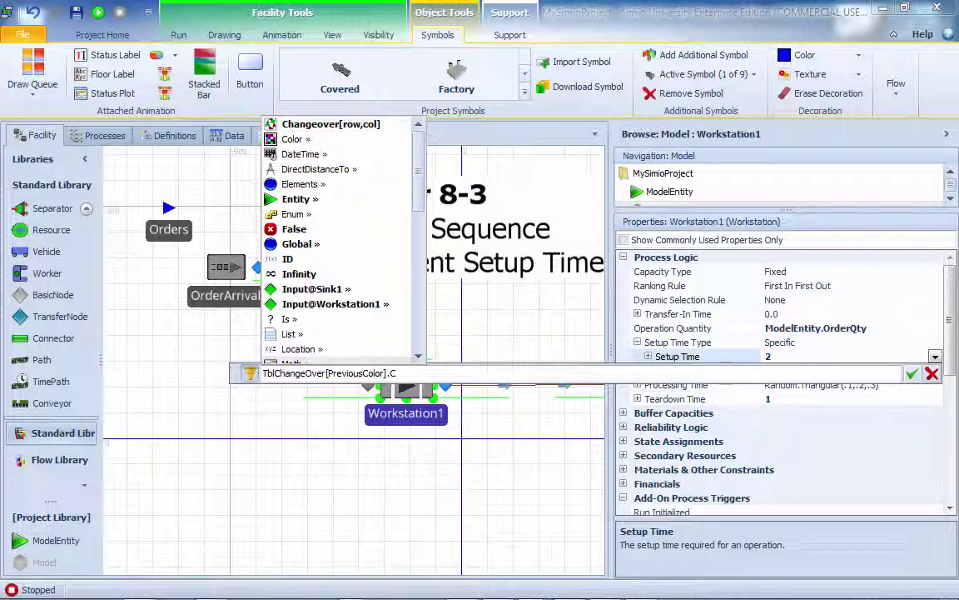
key("Escape")
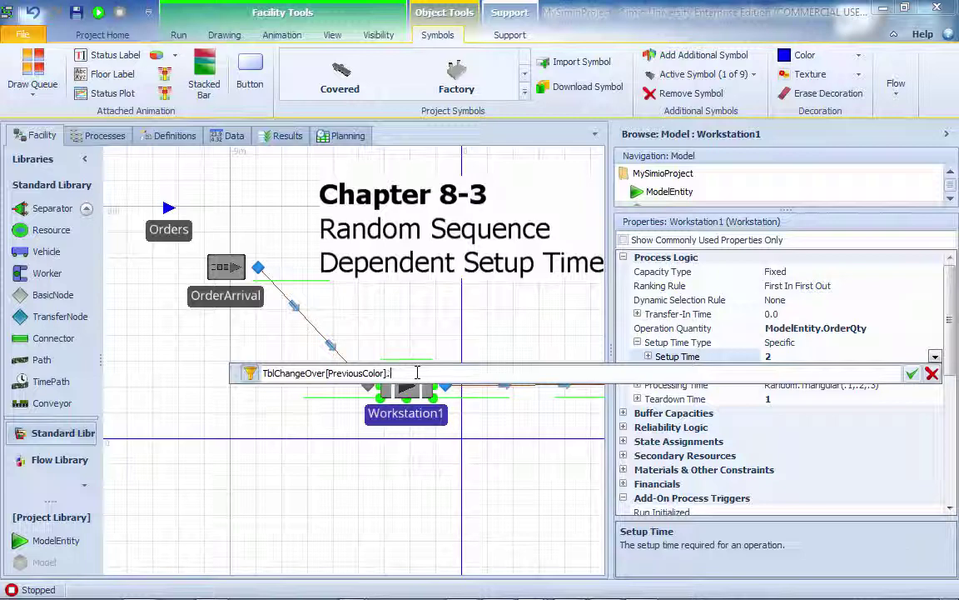
type(".C")
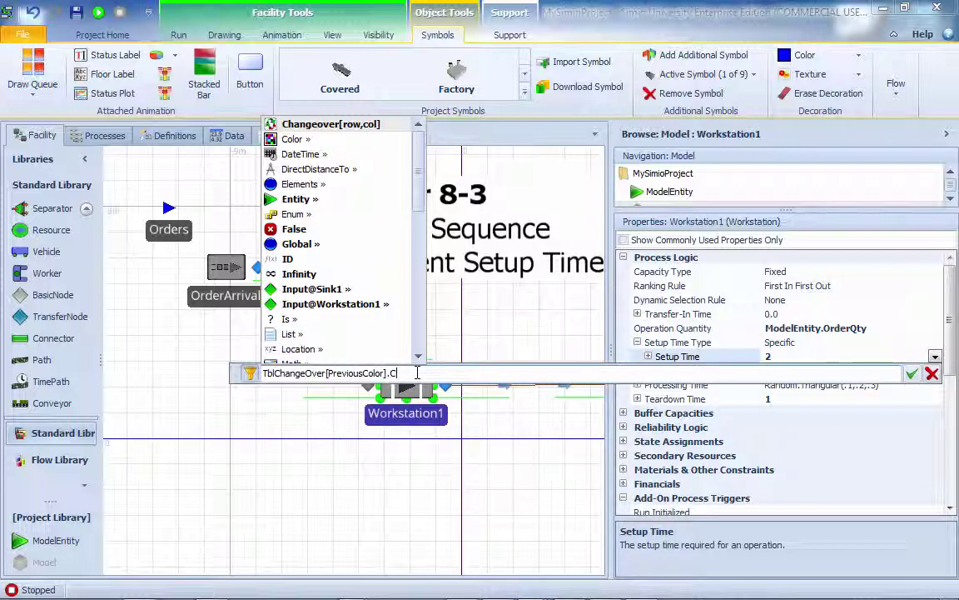
type("h")
key("Return")
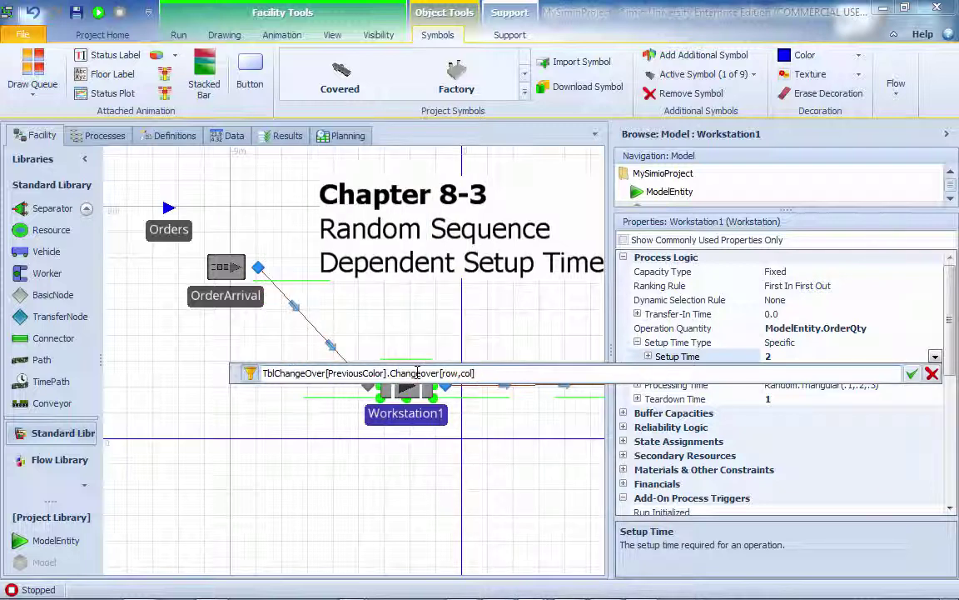
left_click_drag(476, 374, 390, 375)
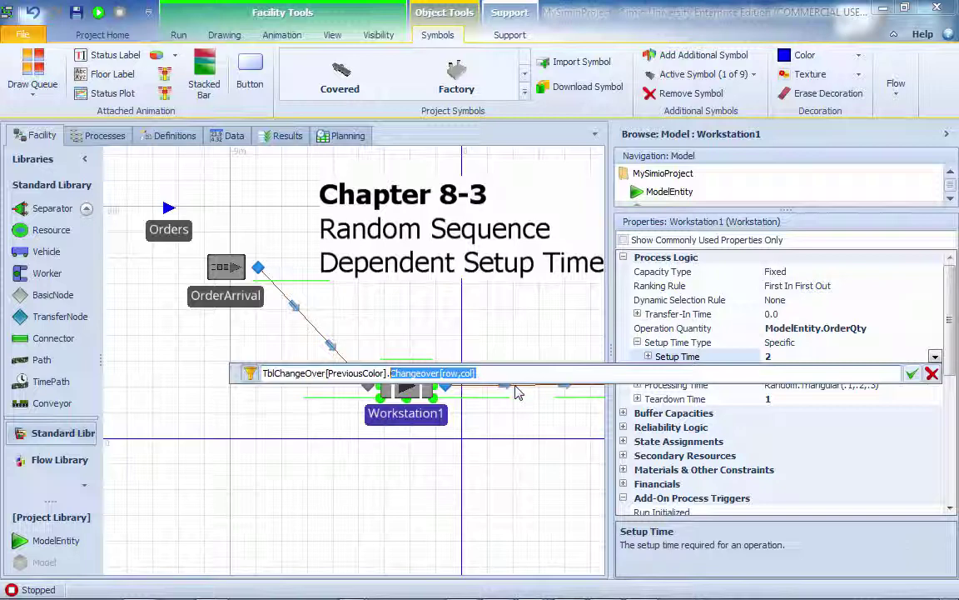
type("Change")
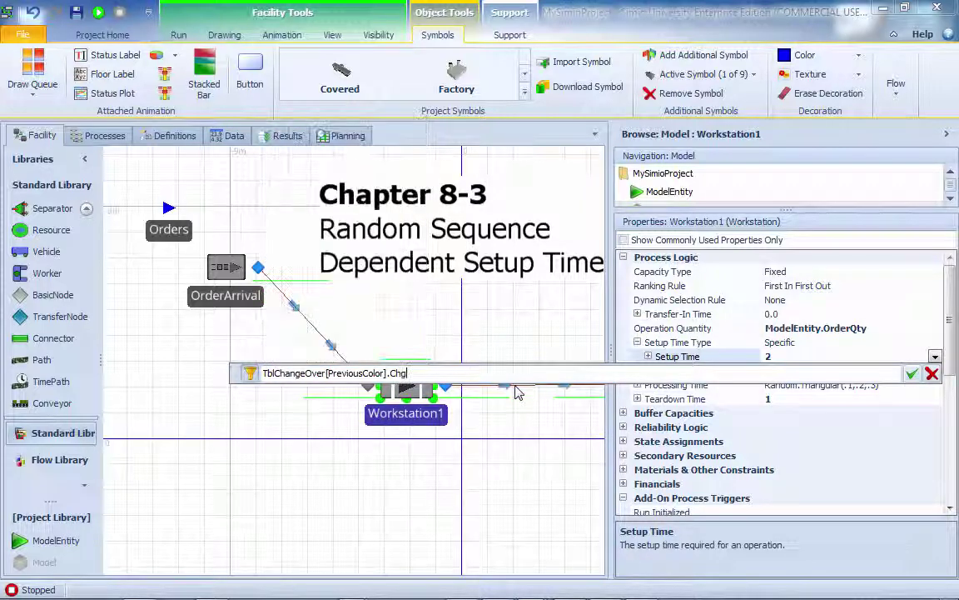
type("Over")
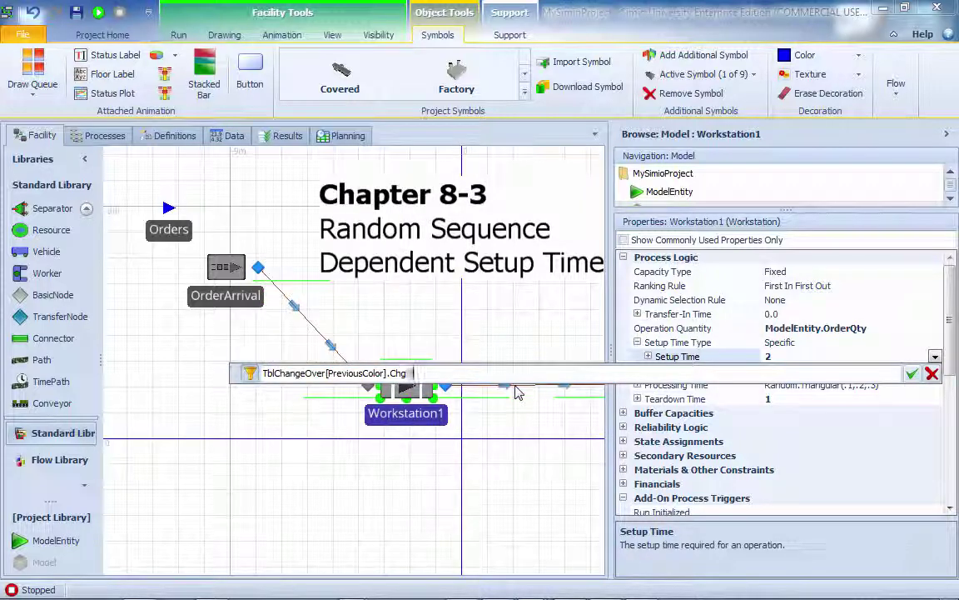
key("Return")
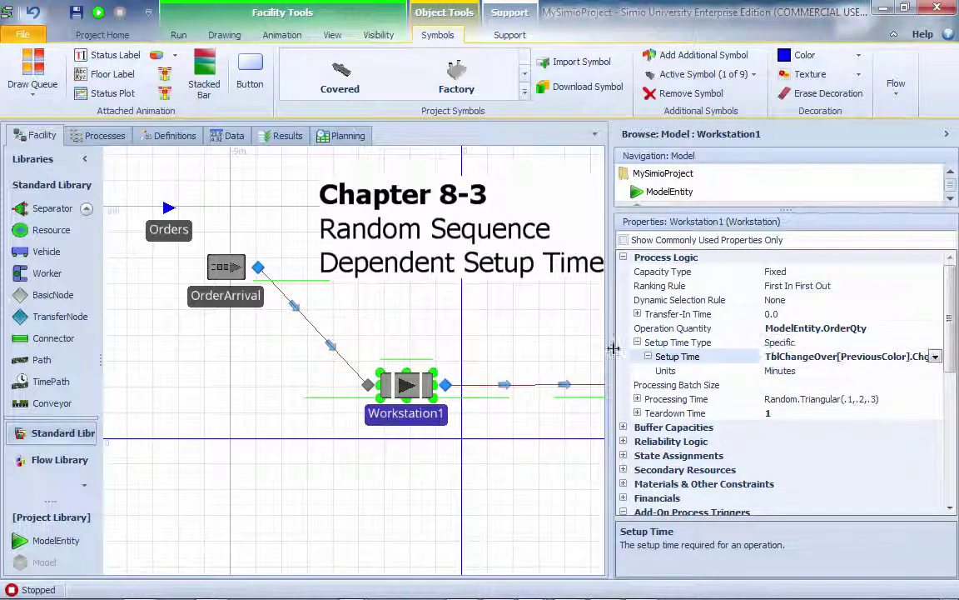
Check Workstation1's full setup time expression against the ChgOver column of the Tbl Change Over table, and return to the facility view.
left_click_drag(613, 349, 538, 356)
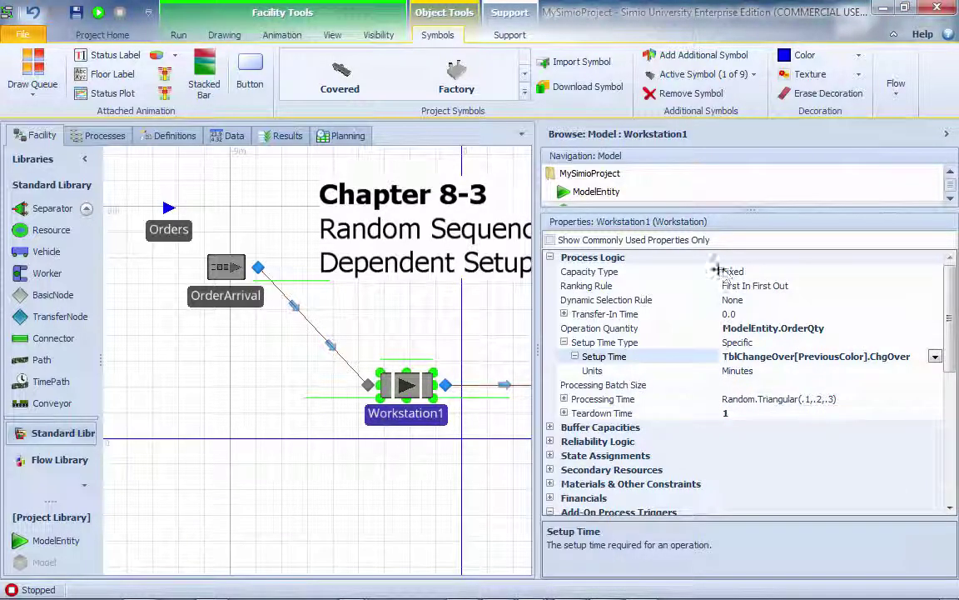
left_click_drag(718, 271, 666, 272)
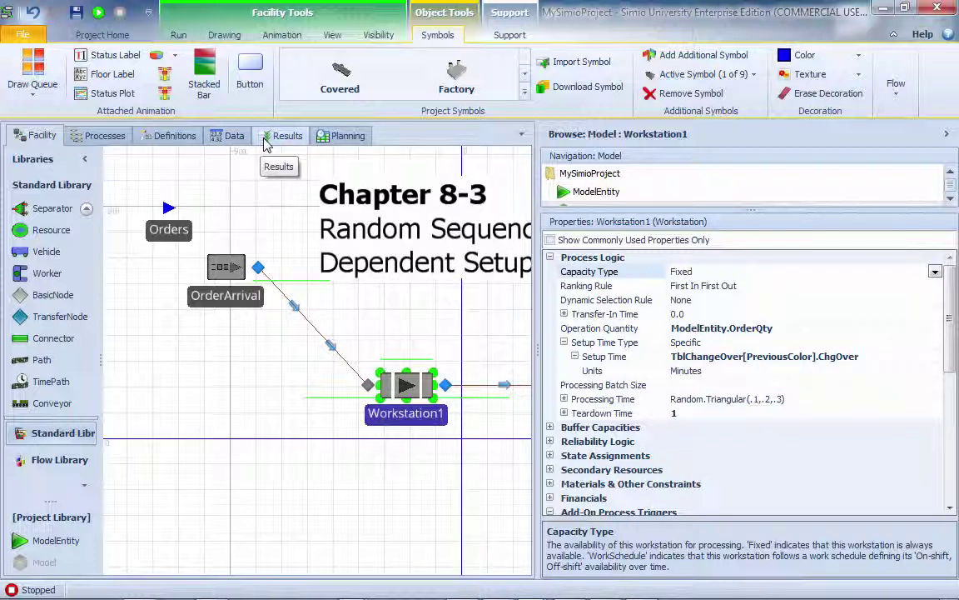
left_click(232, 134)
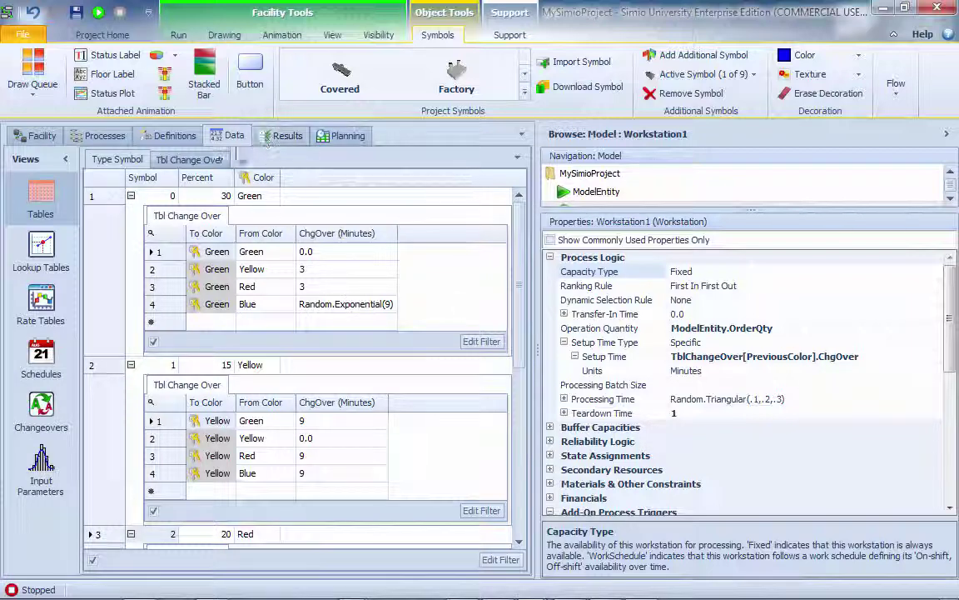
left_click(211, 161)
left_click(285, 178)
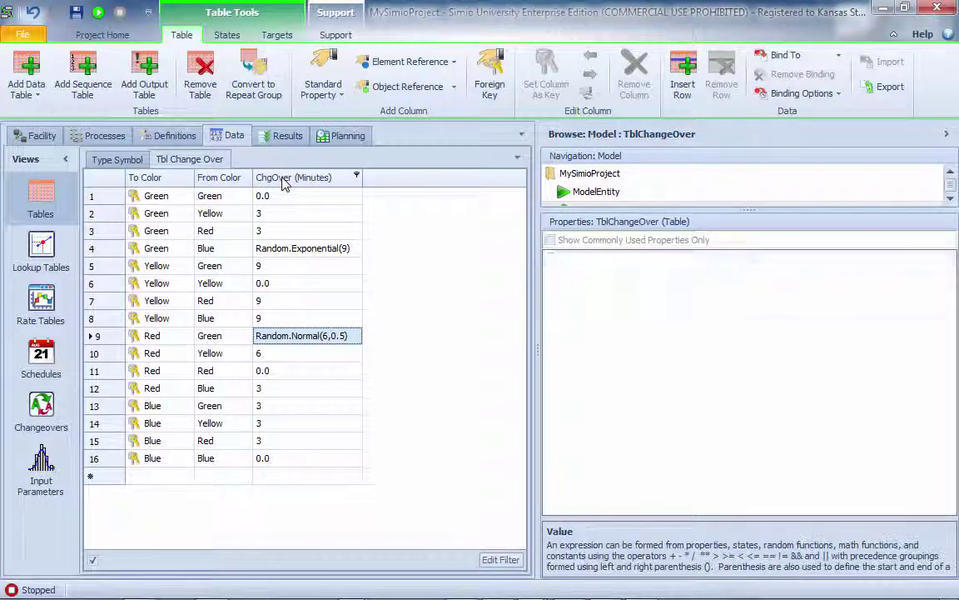
left_click(38, 134)
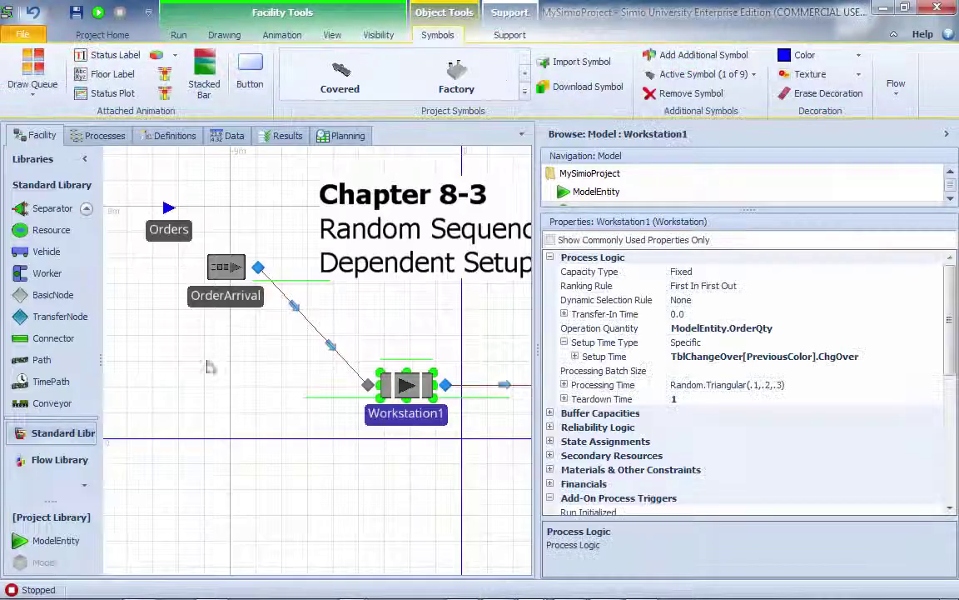
left_click_drag(537, 337, 733, 355)
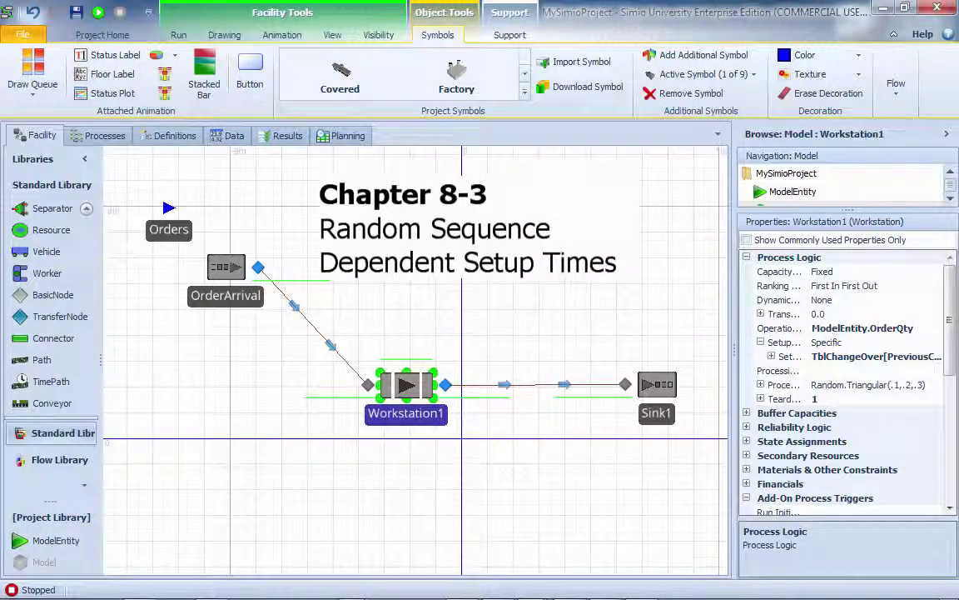